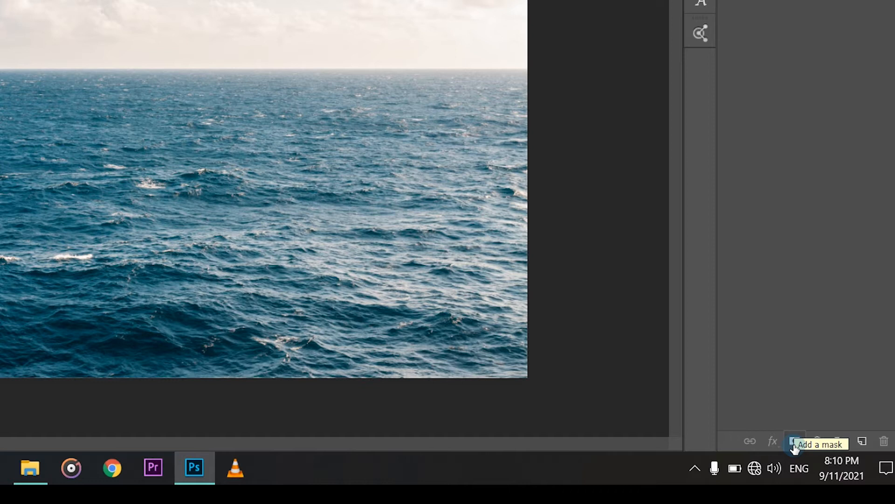
# Step: Unlock the Background layer of the ocean photo so it becomes a regular editable layer
pyautogui.click(795, 443)
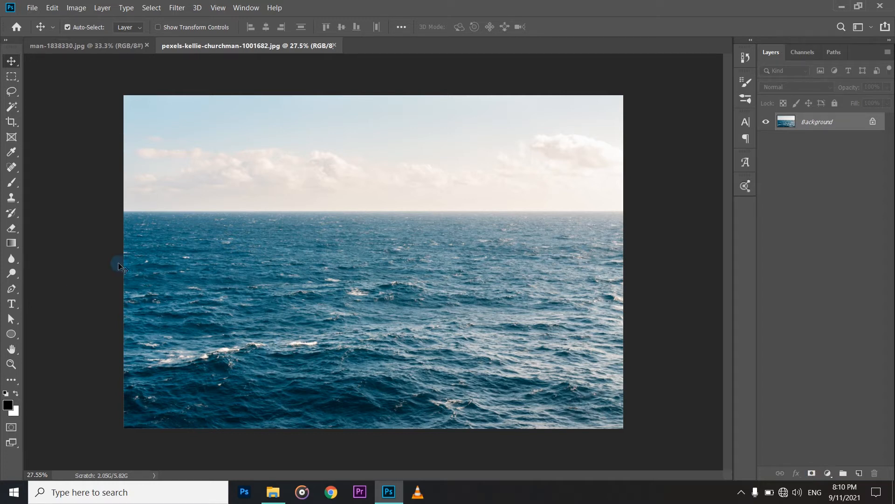
pyautogui.click(78, 48)
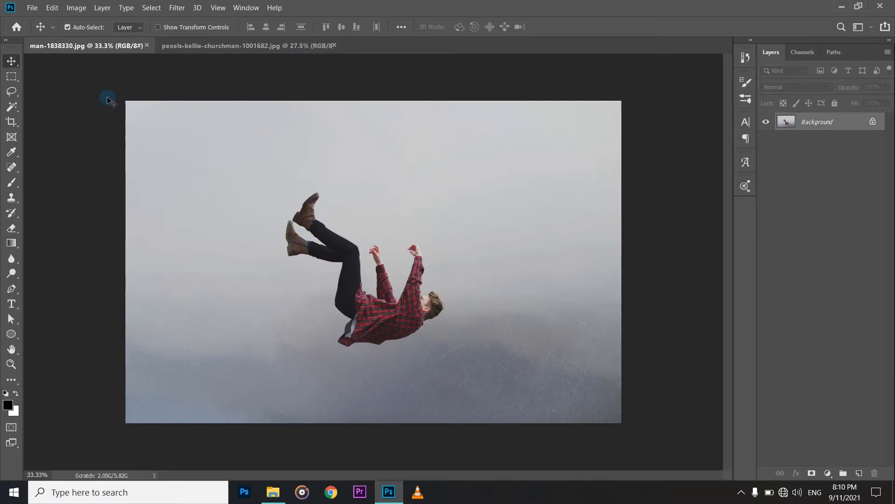
pyautogui.click(257, 45)
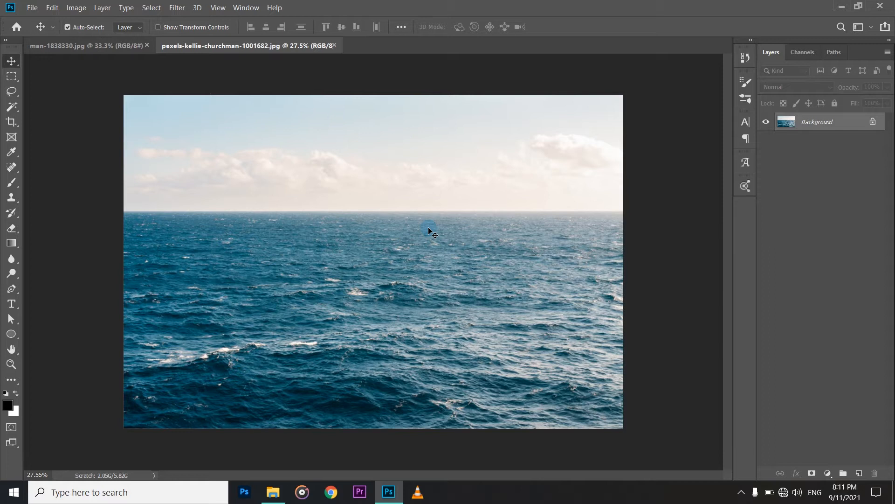
pyautogui.click(873, 121)
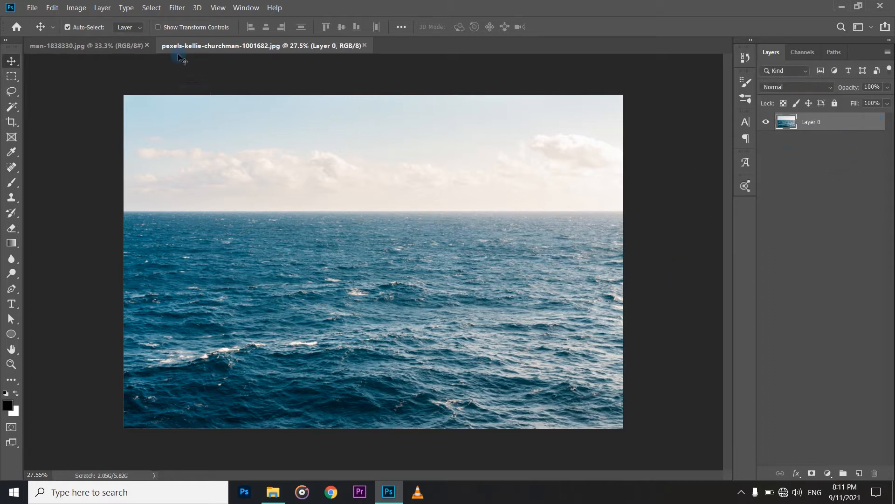
# Step: Show the document dimensions in the status information for both the falling man photo and the ocean photo
pyautogui.click(101, 44)
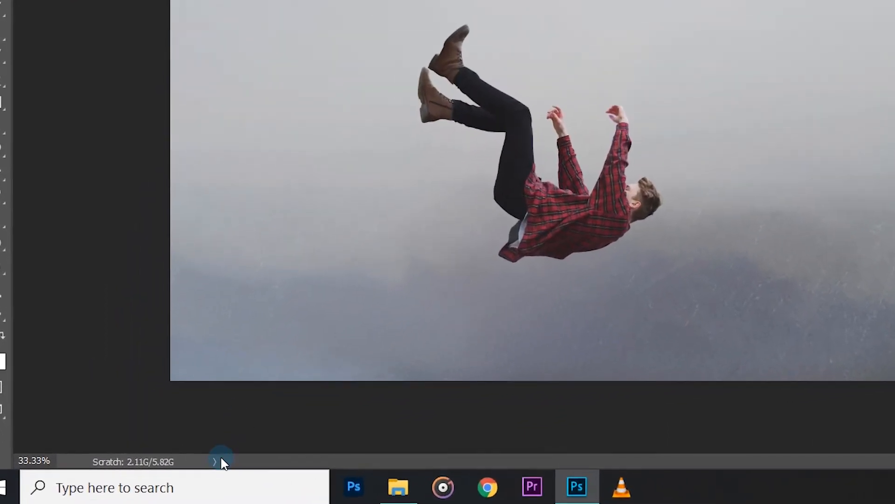
pyautogui.click(216, 462)
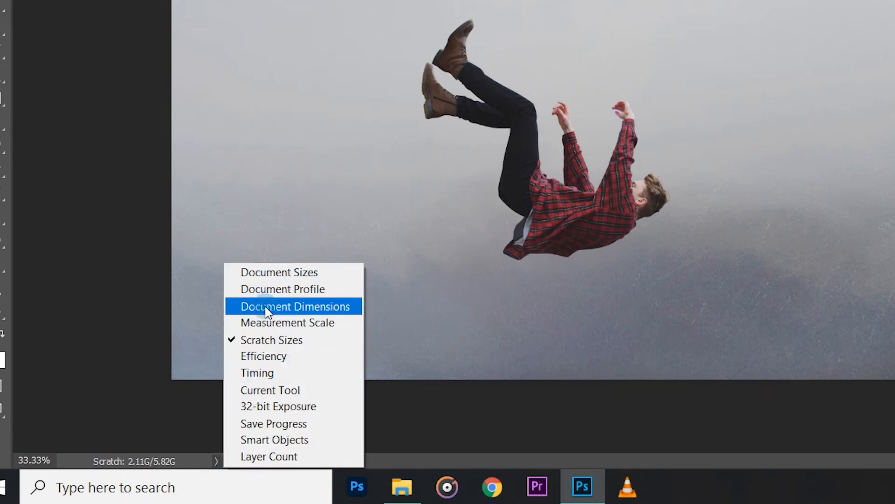
pyautogui.click(280, 307)
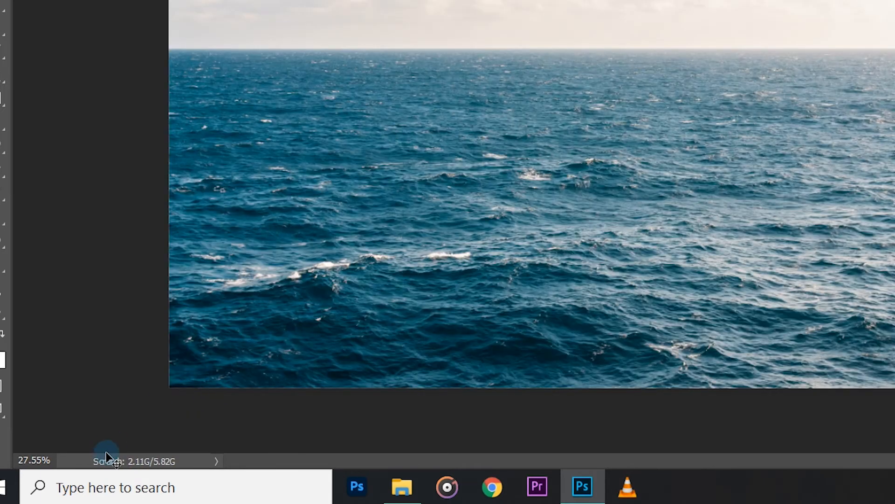
pyautogui.click(214, 462)
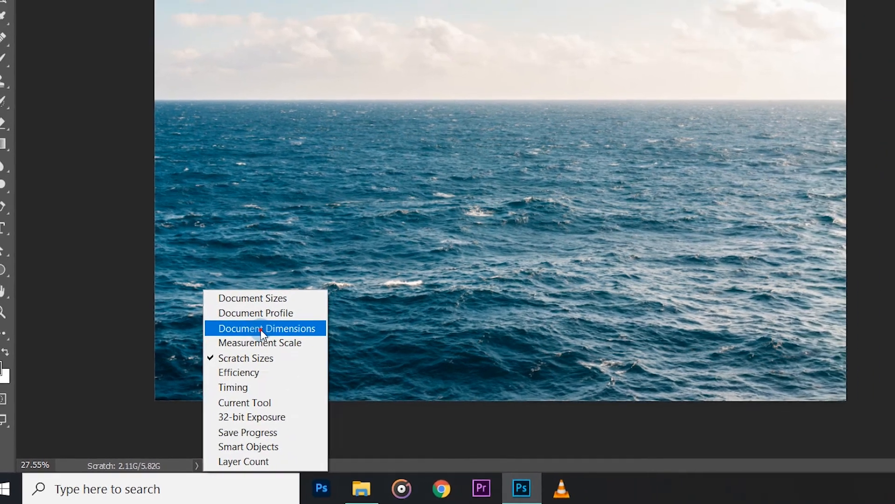
pyautogui.click(276, 306)
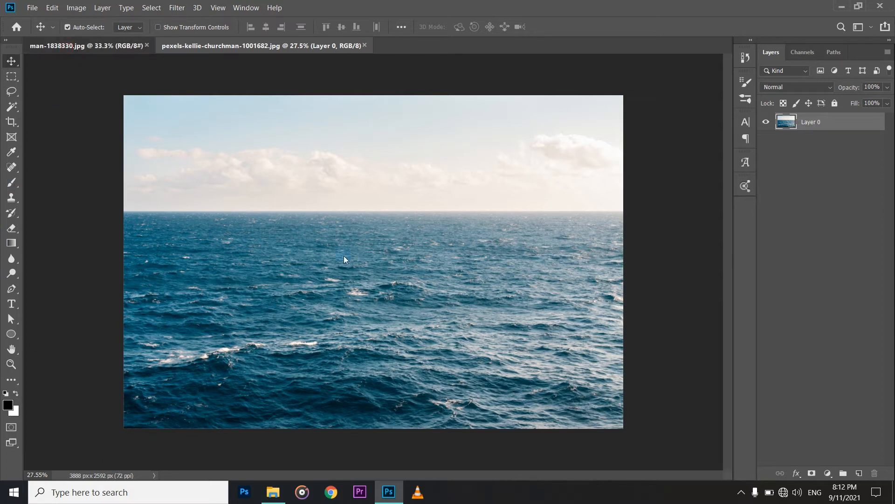
# Step: Copy the falling man photo into the ocean document as a new layer and position it within the canvas
pyautogui.hotkey('ctrl', 'Tab')
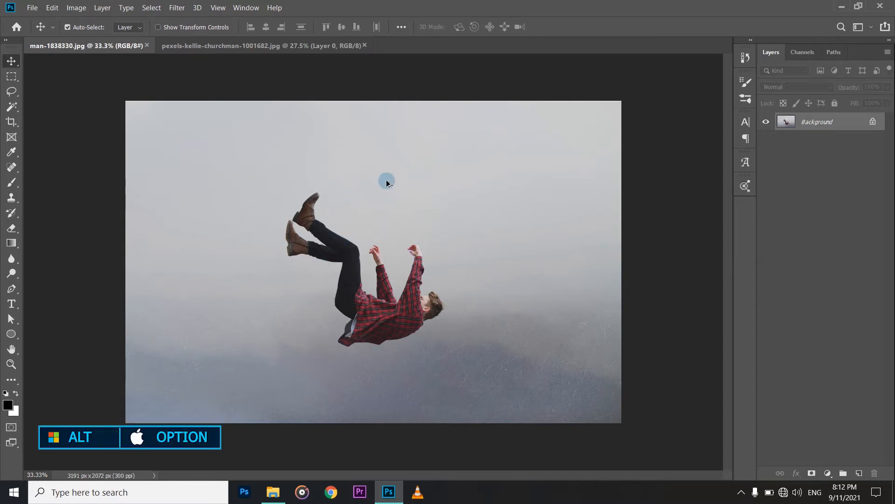
pyautogui.moveTo(410, 240); pyautogui.dragTo(391, 277)
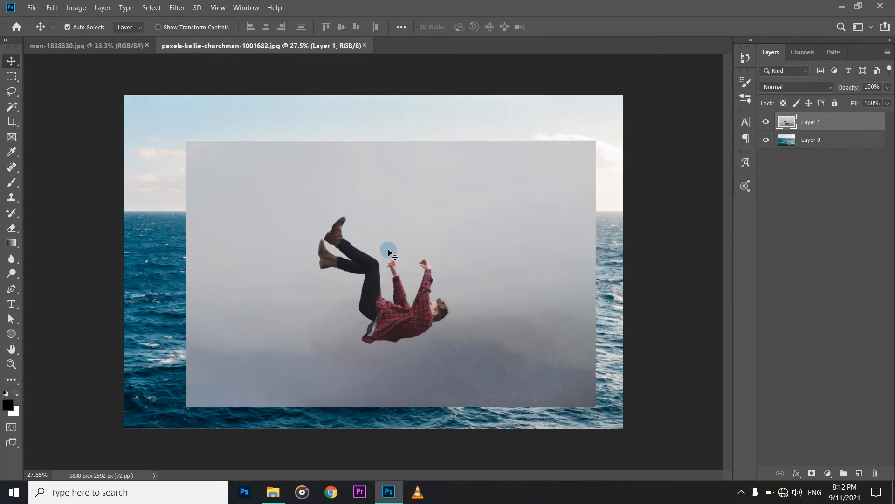
pyautogui.moveTo(435, 224); pyautogui.dragTo(428, 183)
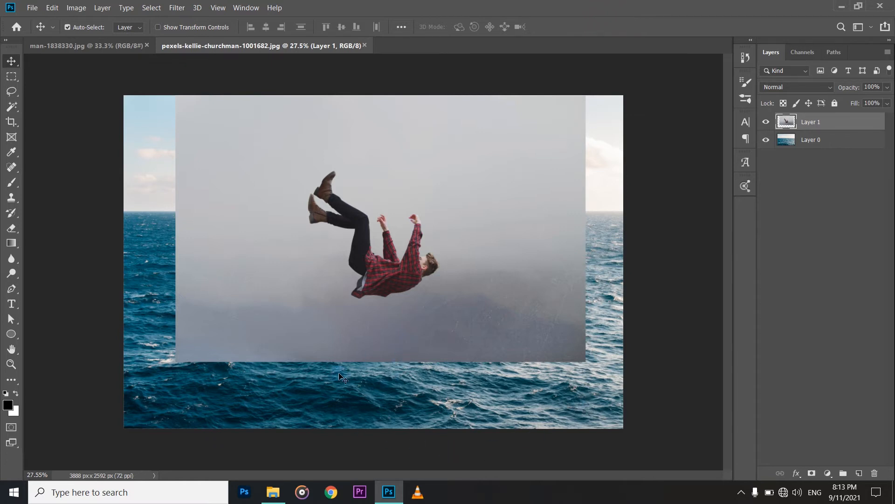
pyautogui.click(368, 393)
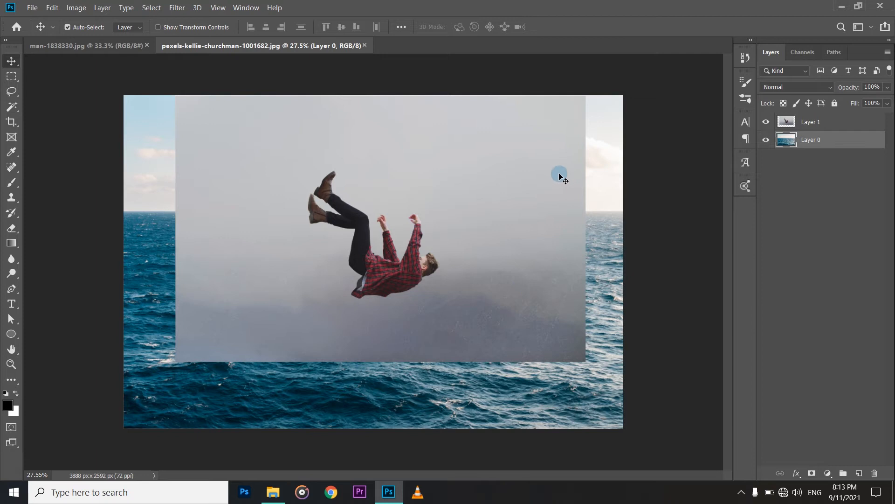
pyautogui.moveTo(530, 224); pyautogui.dragTo(553, 474)
pyautogui.moveTo(528, 376); pyautogui.dragTo(518, 385)
pyautogui.moveTo(518, 297); pyautogui.dragTo(498, 242)
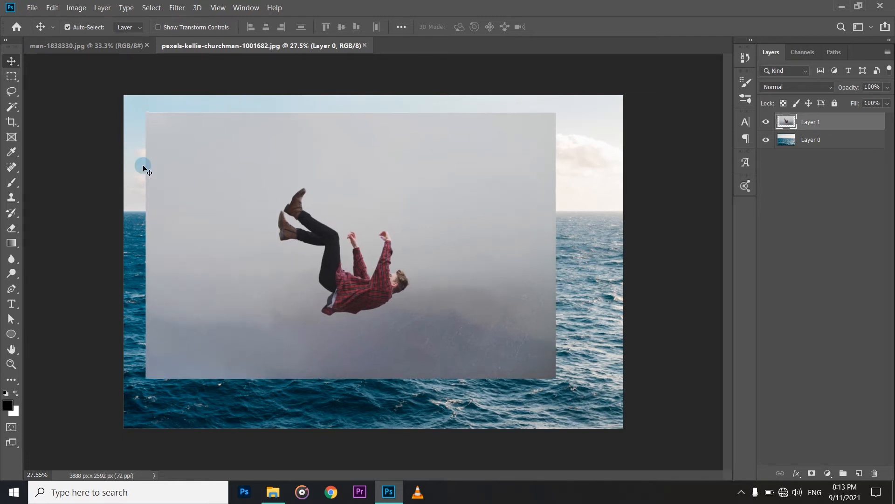
# Step: Crop both sides of the ocean canvas to the man photo's edges, making it 3191 px wide without deleting cropped pixels
pyautogui.click(11, 122)
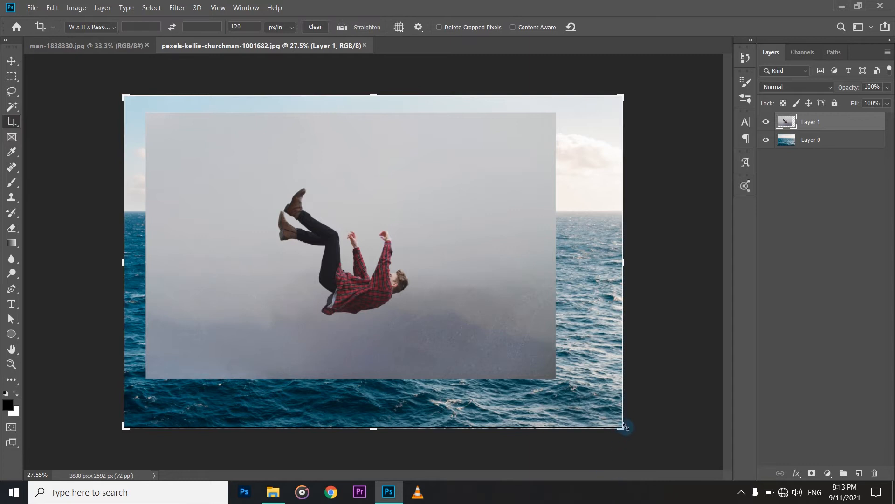
pyautogui.moveTo(625, 427); pyautogui.dragTo(625, 426)
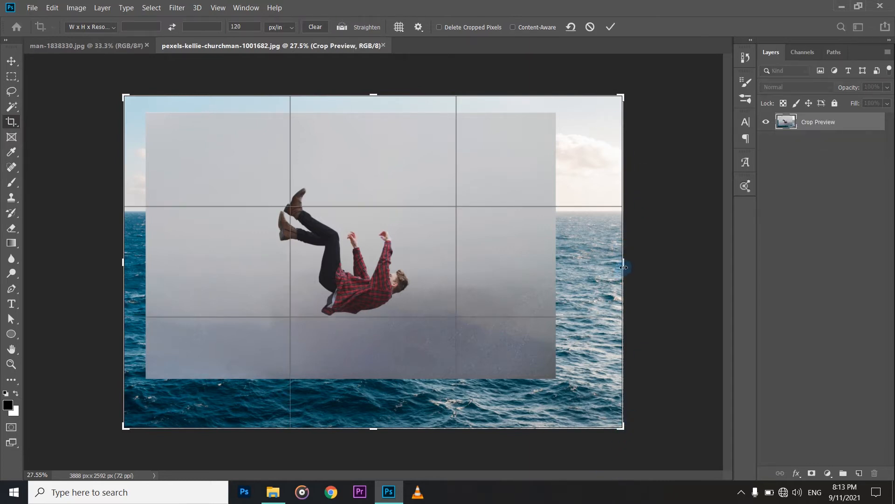
pyautogui.moveTo(623, 262); pyautogui.dragTo(592, 265)
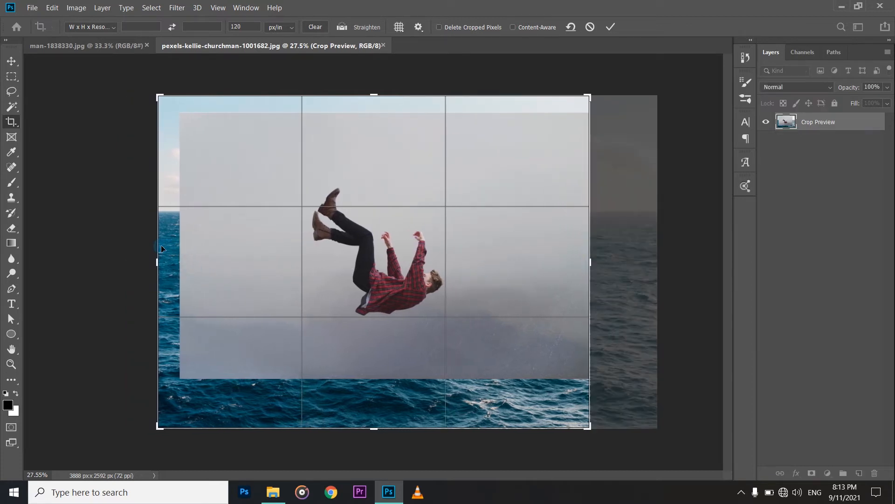
pyautogui.moveTo(158, 262); pyautogui.dragTo(168, 263)
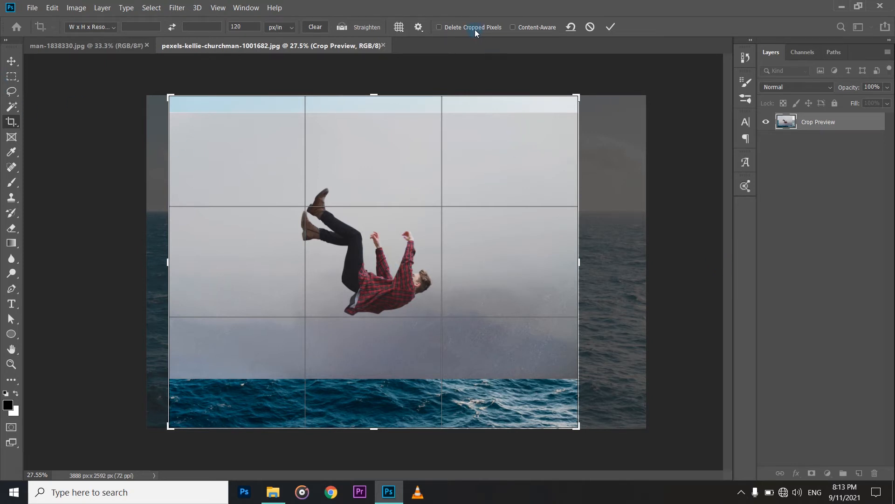
pyautogui.click(11, 60)
pyautogui.click(113, 141)
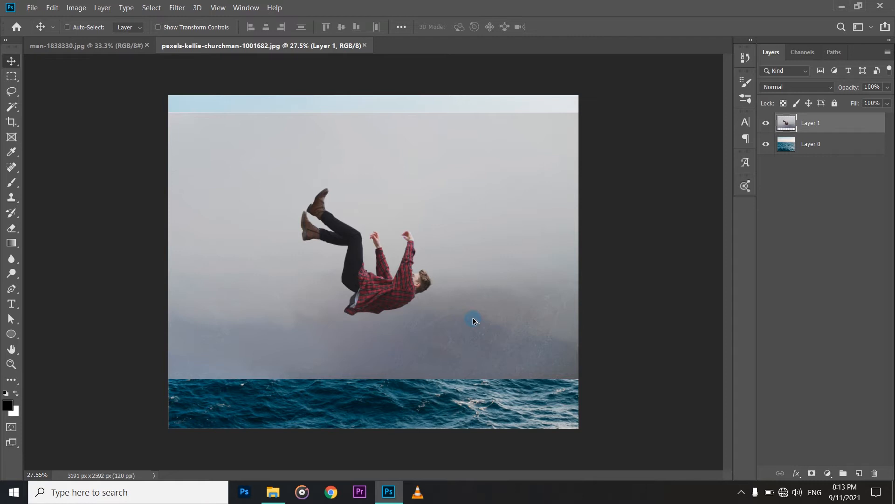
# Step: Move the man photo up, flush with the canvas sides, until its lower edge just covers the ocean's horizon
pyautogui.scroll(-2, 474, 321)
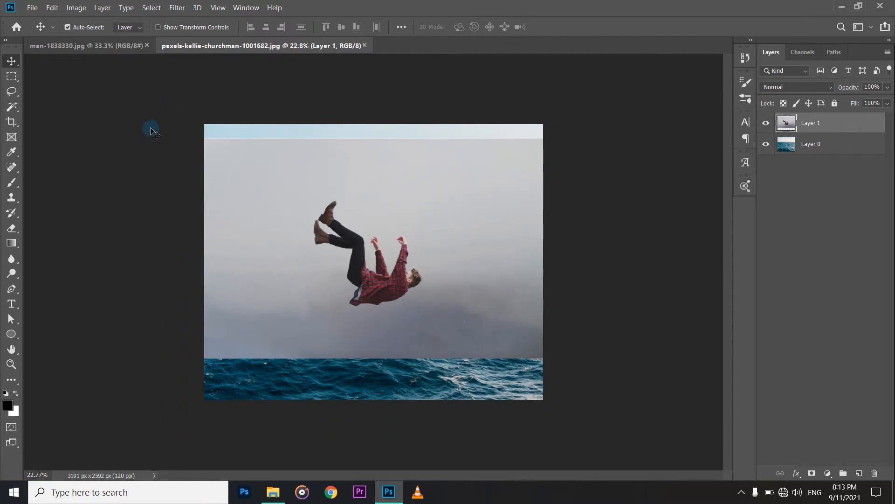
pyautogui.moveTo(417, 217); pyautogui.dragTo(408, 148)
pyautogui.moveTo(432, 237); pyautogui.dragTo(397, 208)
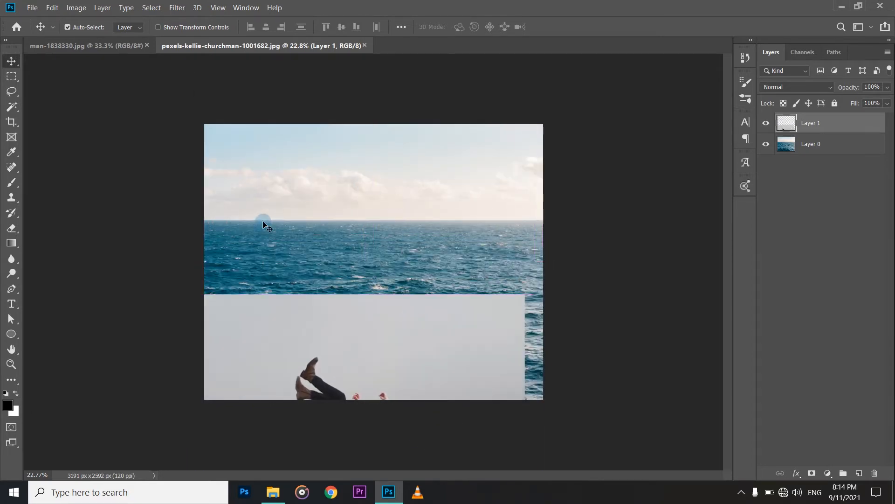
pyautogui.moveTo(441, 371); pyautogui.dragTo(464, 237)
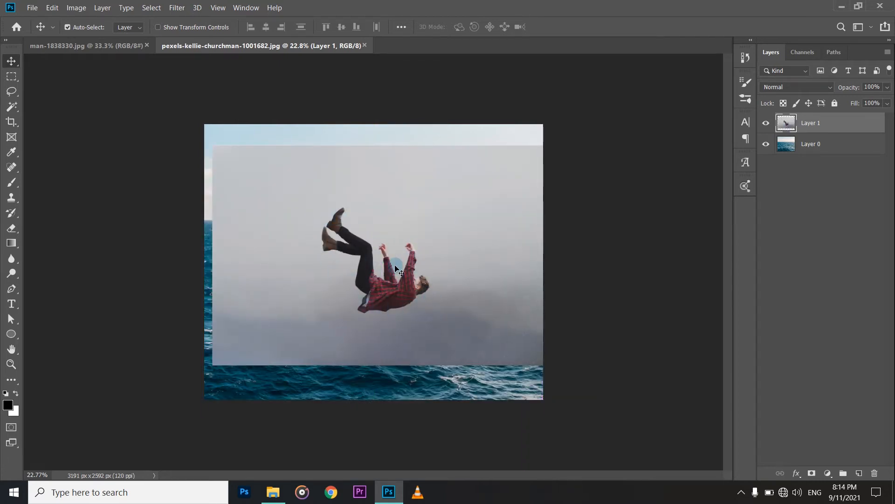
pyautogui.moveTo(462, 281)
pyautogui.mouseDown()
pyautogui.moveTo(461, 264)
pyautogui.moveTo(460, 288)
pyautogui.mouseUp()
pyautogui.moveTo(380, 167); pyautogui.dragTo(429, 225)
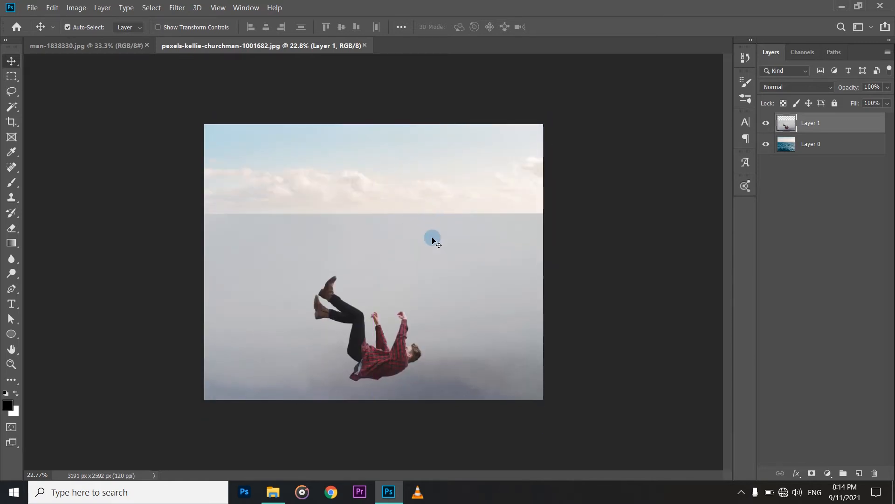
pyautogui.moveTo(427, 280); pyautogui.dragTo(446, 181)
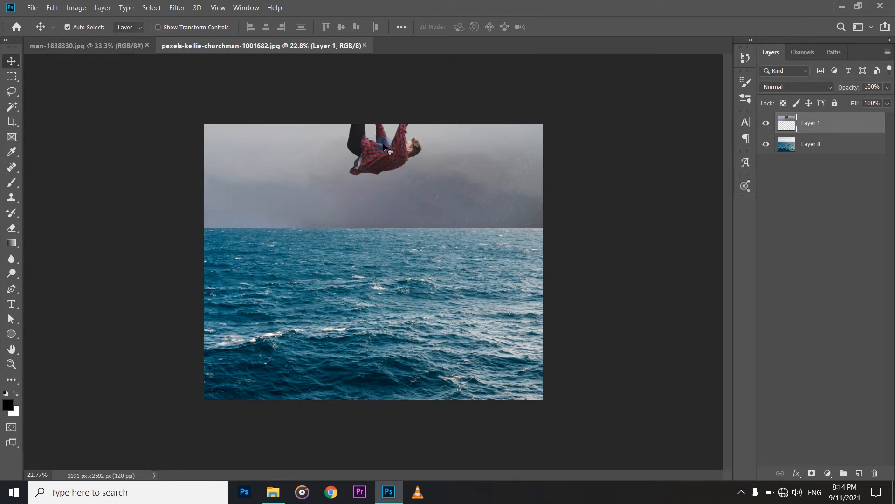
# Step: Extend the canvas upward with the Crop tool to include the whole falling man, making it 3567 px high
pyautogui.click(11, 123)
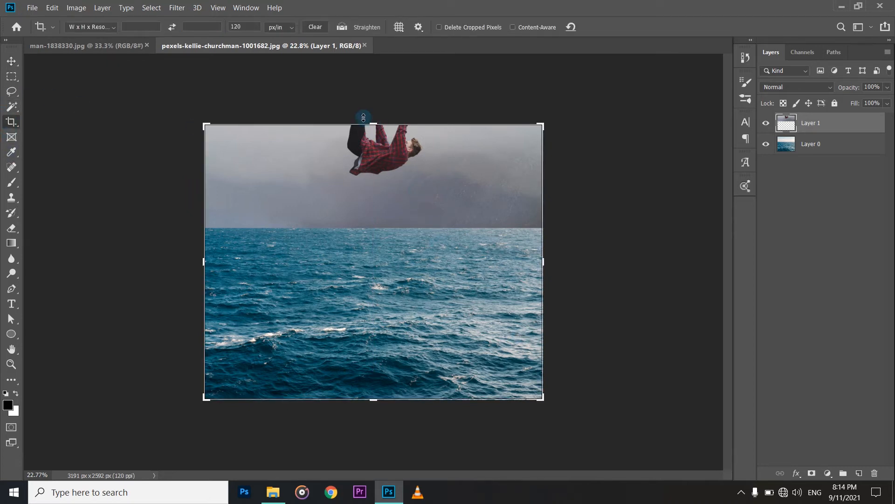
pyautogui.moveTo(373, 124); pyautogui.dragTo(379, 78)
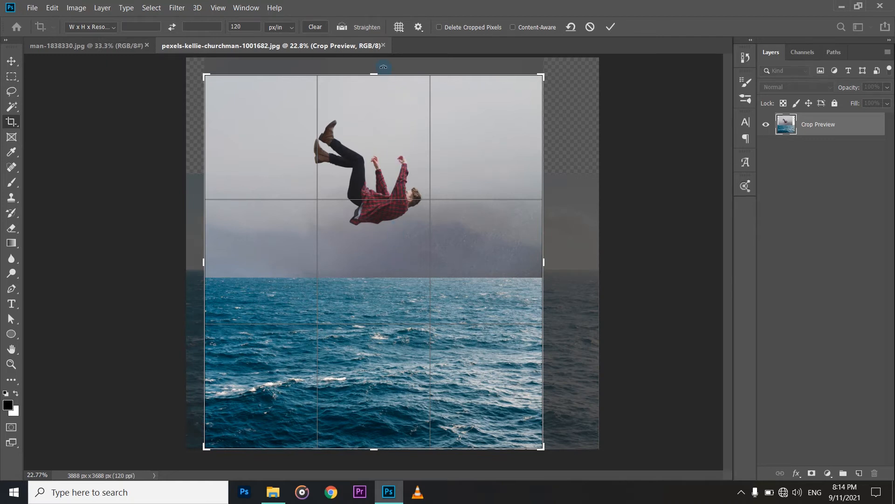
pyautogui.moveTo(373, 74); pyautogui.dragTo(375, 74)
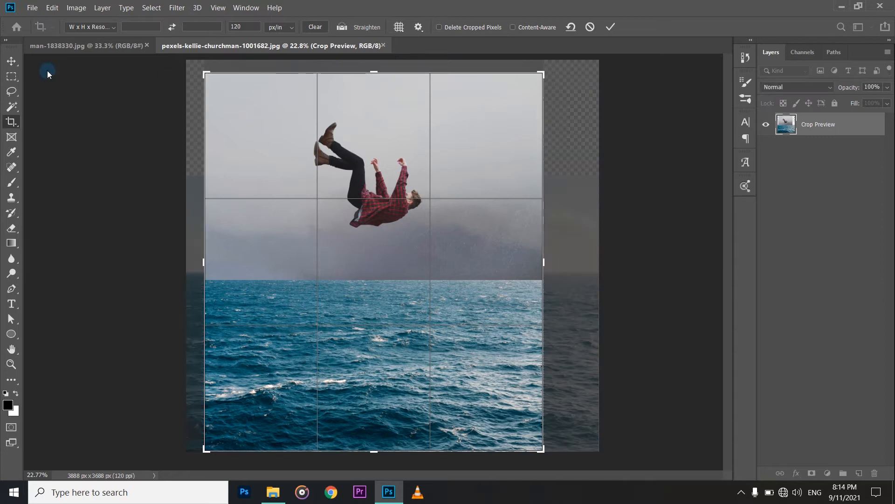
pyautogui.click(11, 61)
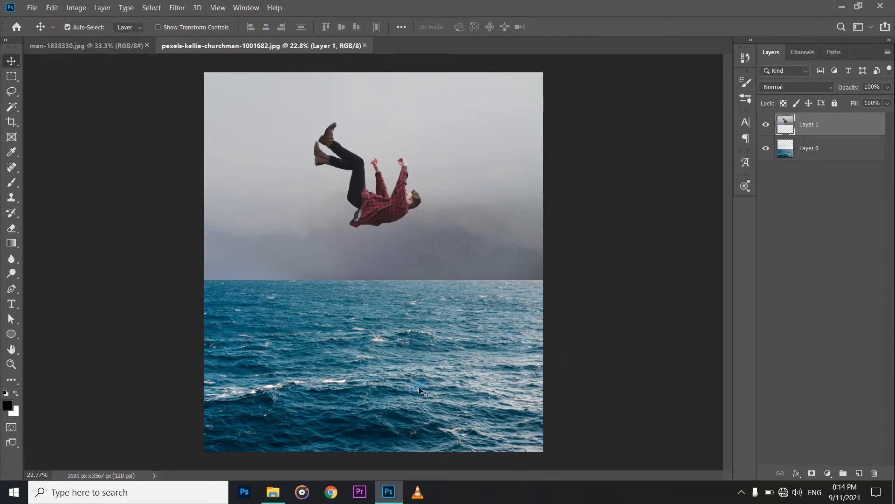
pyautogui.scroll(-2, 452, 276)
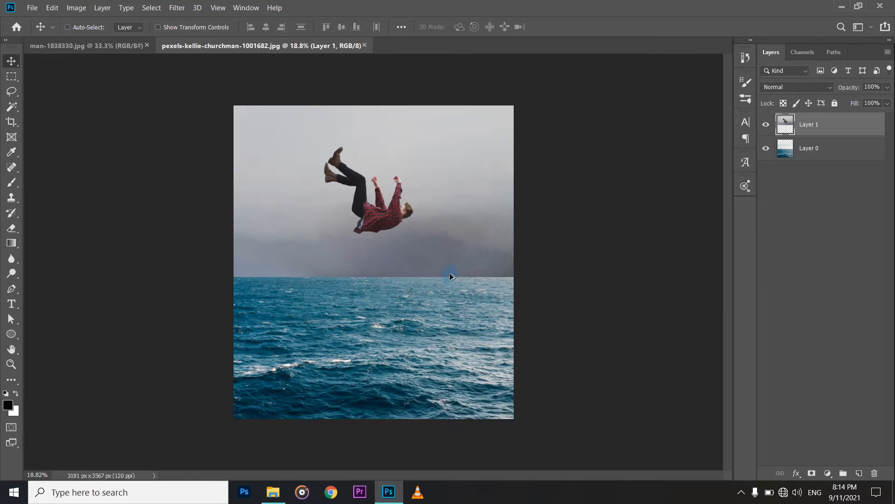
pyautogui.scroll(3, 453, 276)
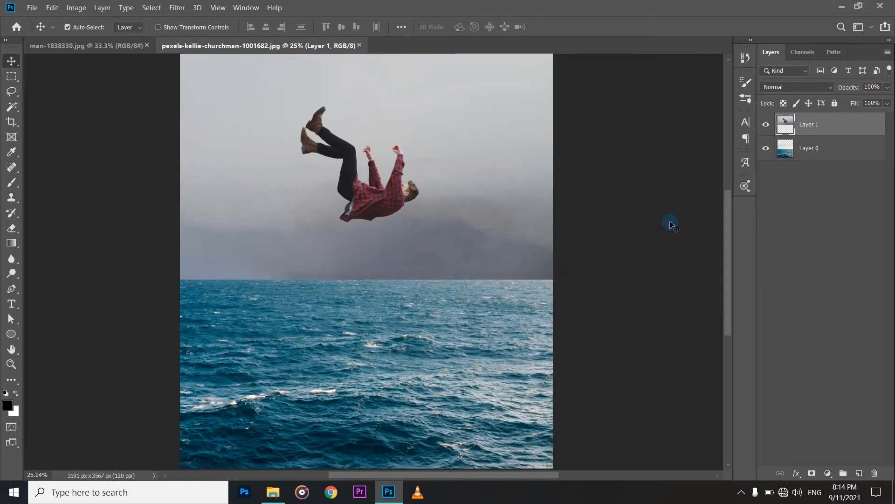
pyautogui.moveTo(378, 332); pyautogui.dragTo(378, 323)
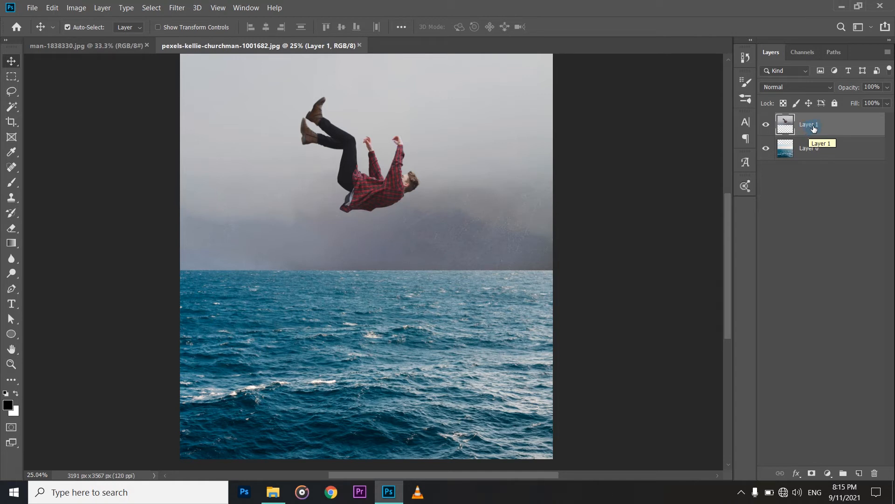
# Step: Rename the ocean layer as WATER and the falling man layer as PERSON
pyautogui.doubleClick(809, 148)
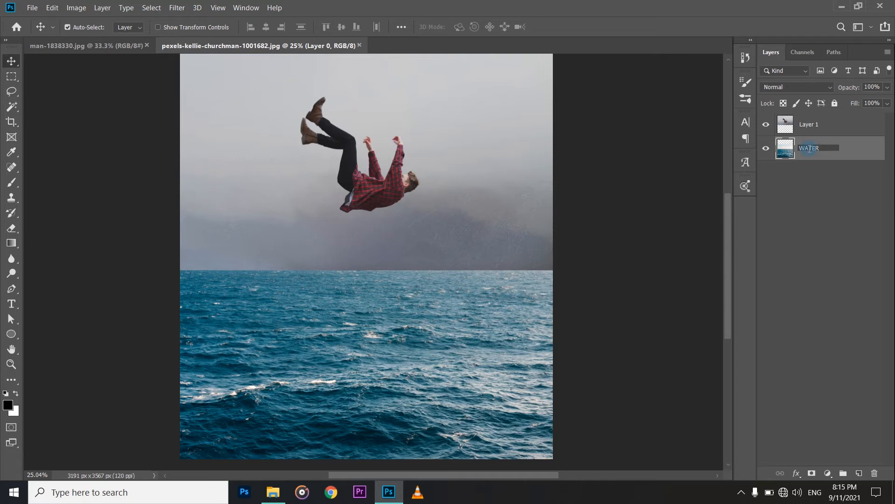
pyautogui.click(849, 153)
pyautogui.click(798, 127)
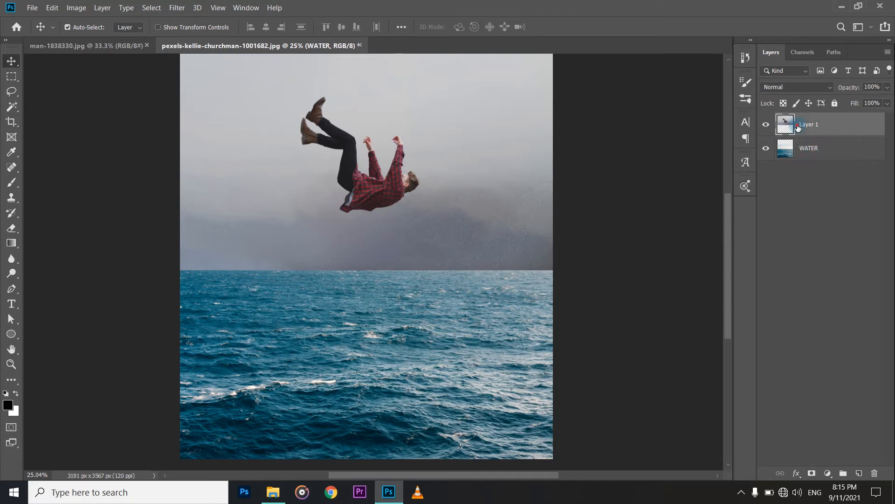
pyautogui.doubleClick(807, 129)
pyautogui.write('PERSON')
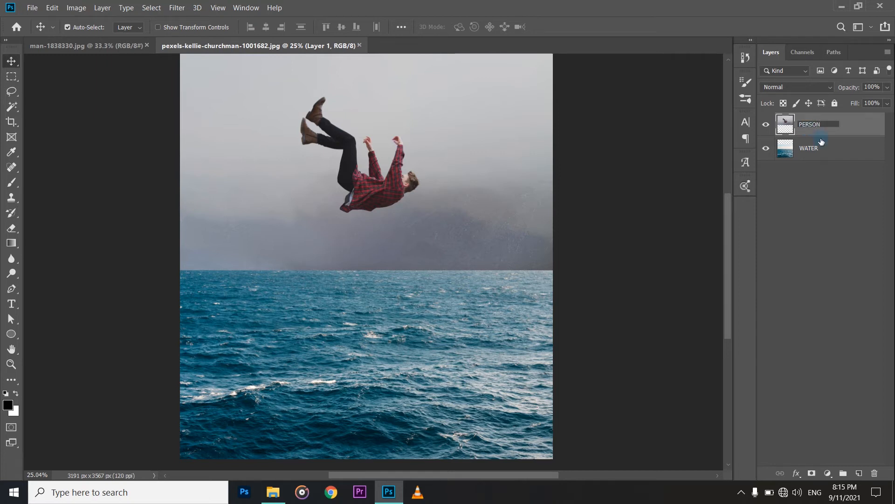
pyautogui.press('Return')
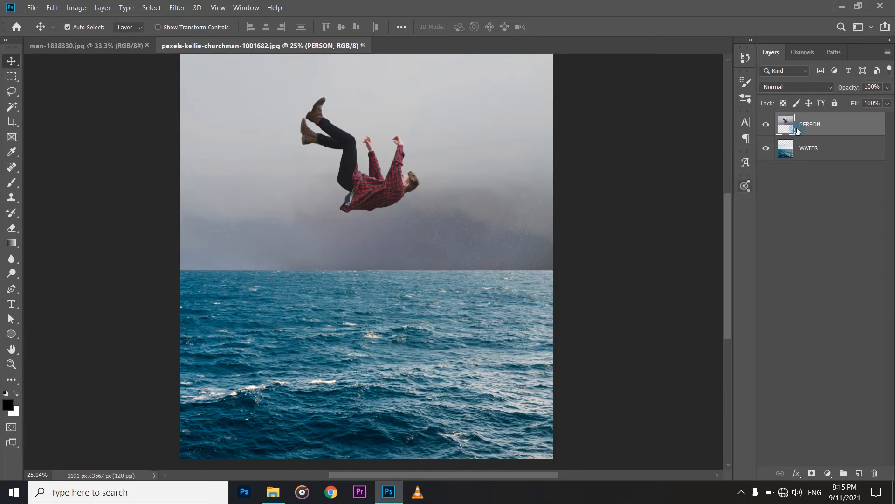
# Step: Add a layer mask to the PERSON layer and ready the Brush tool with black as the foreground colour
pyautogui.click(812, 474)
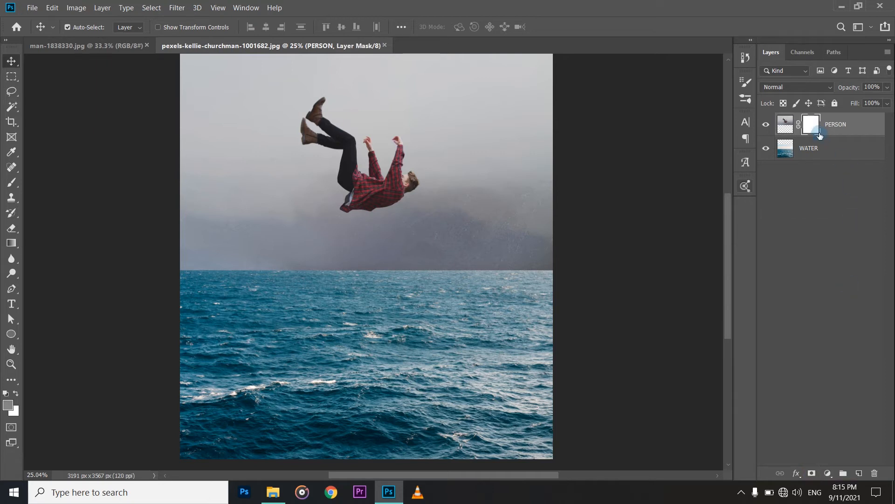
pyautogui.click(812, 131)
pyautogui.press('d')
pyautogui.press('d')
pyautogui.click(12, 183)
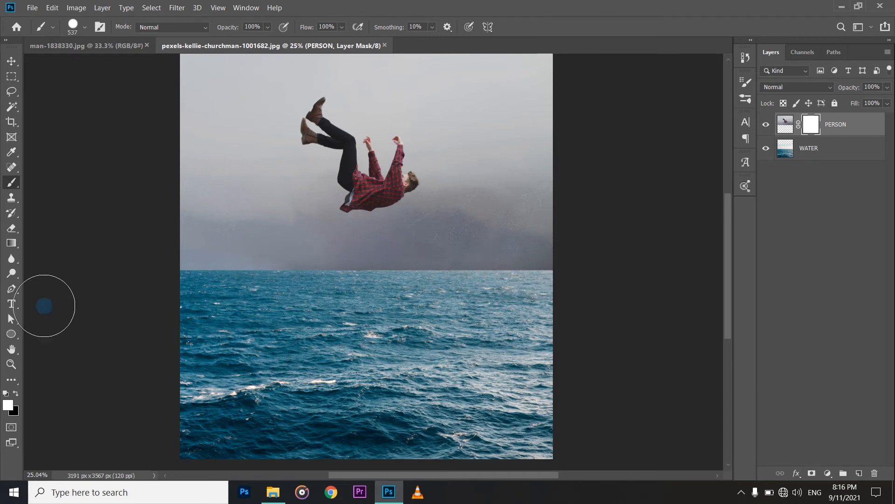
pyautogui.click(15, 393)
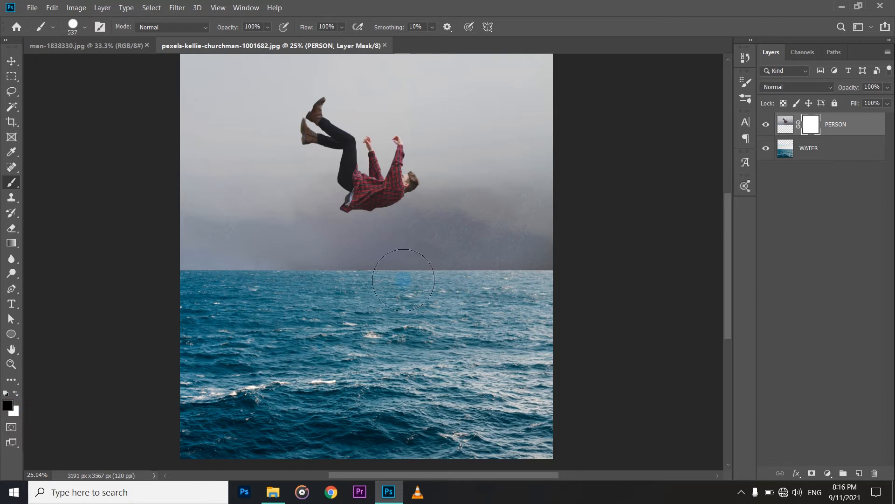
# Step: Adjust the brush to a soft edge and a size of 505 px for painting on the mask
pyautogui.moveTo(432, 283)
pyautogui.mouseDown()
pyautogui.moveTo(416, 284)
pyautogui.moveTo(456, 304)
pyautogui.mouseUp()
pyautogui.moveTo(446, 258); pyautogui.dragTo(452, 375)
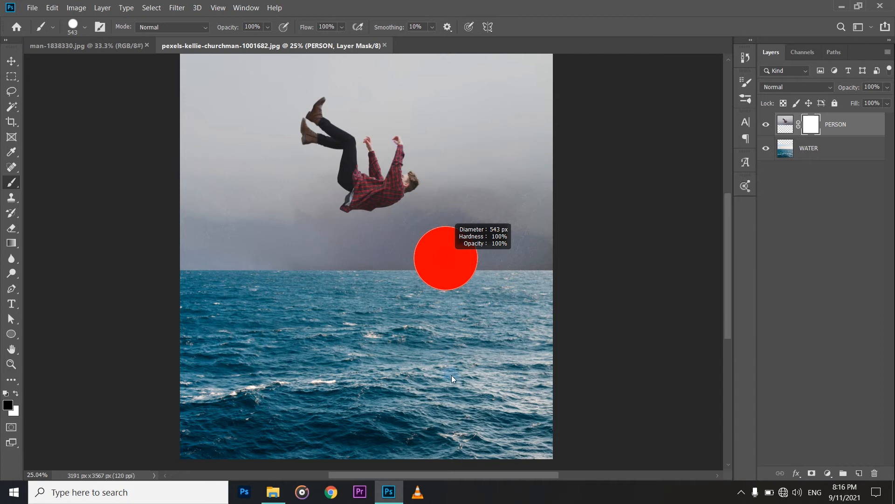
pyautogui.moveTo(429, 263); pyautogui.dragTo(430, 102)
pyautogui.moveTo(451, 286); pyautogui.dragTo(442, 224)
pyautogui.moveTo(452, 265); pyautogui.dragTo(444, 224)
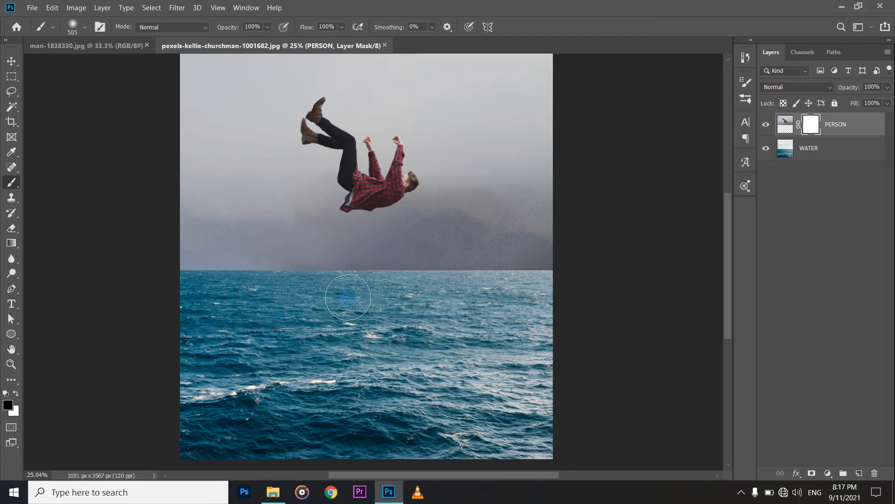
# Step: Paint black on the PERSON mask along the horizon, checking the hidden area with the WATER layer turned off and back on
pyautogui.keyDown('alt'); pyautogui.click(554, 270); pyautogui.keyUp('alt')
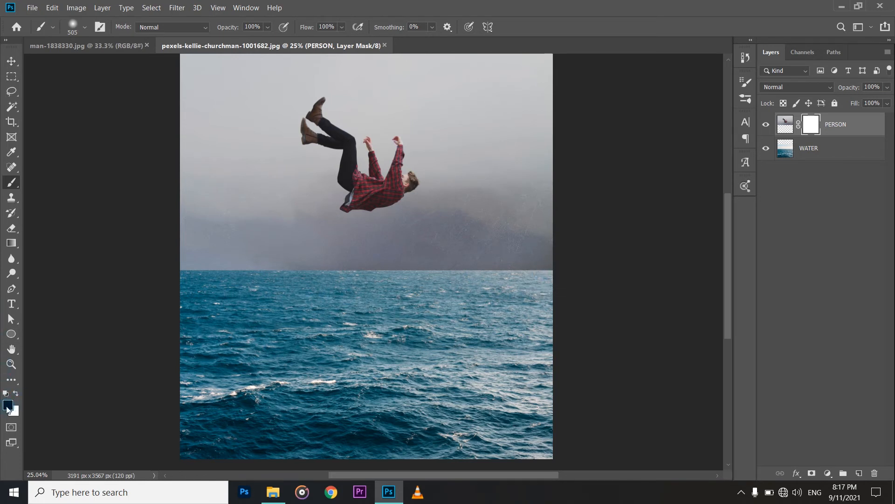
pyautogui.press('d')
pyautogui.moveTo(550, 275)
pyautogui.mouseDown()
pyautogui.moveTo(487, 283)
pyautogui.moveTo(516, 279)
pyautogui.moveTo(455, 272)
pyautogui.moveTo(205, 276)
pyautogui.moveTo(235, 280)
pyautogui.mouseUp()
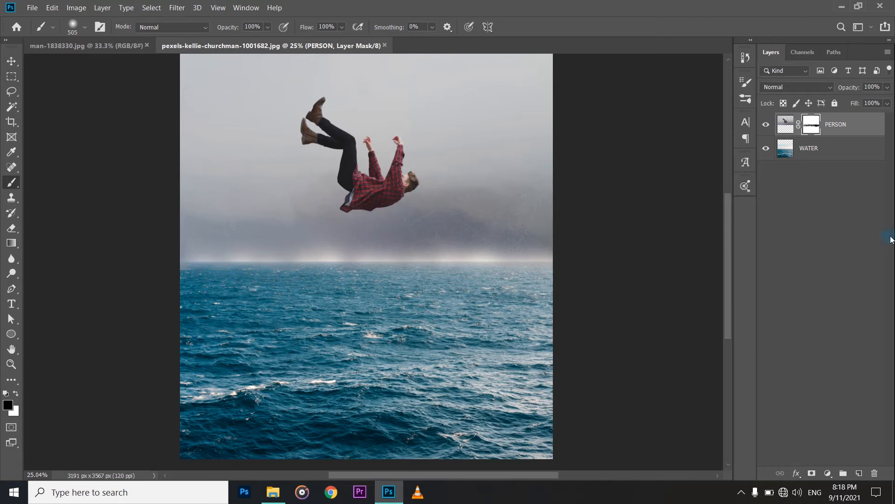
pyautogui.click(769, 154)
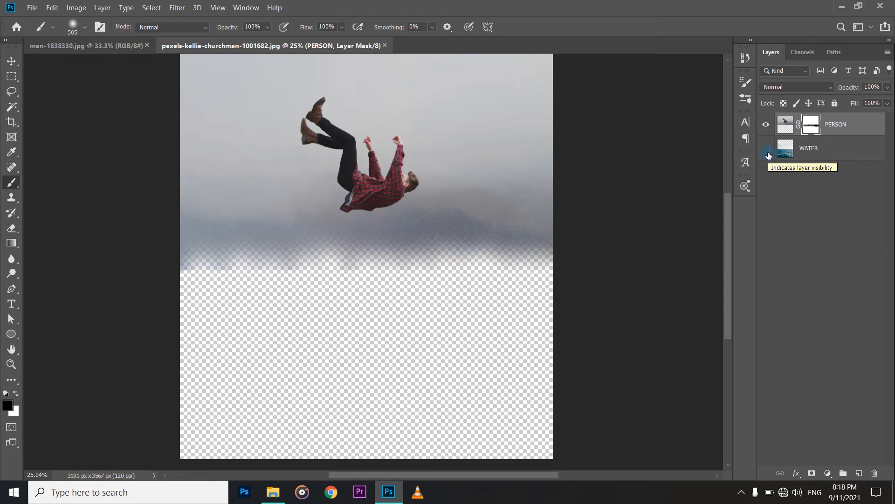
pyautogui.click(767, 154)
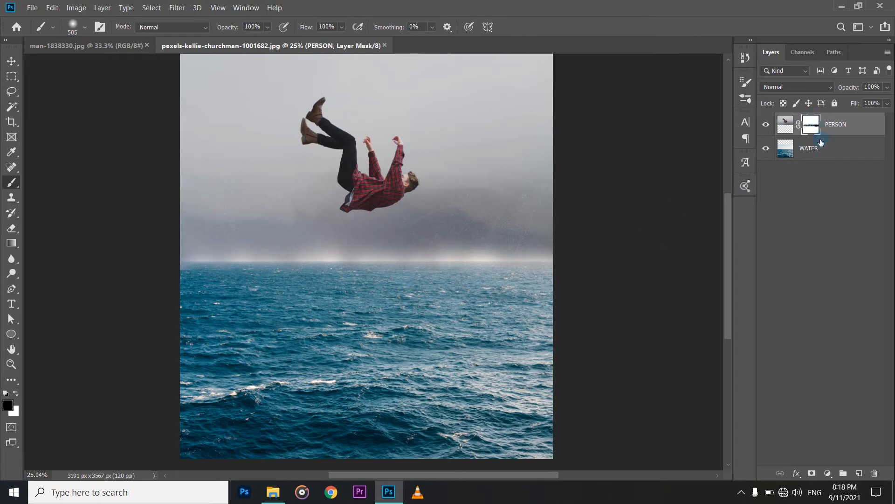
# Step: Paint more black on the PERSON mask to hide the sky between the man and the horizon, briefly toggling the WATER layer's visibility
pyautogui.click(809, 125)
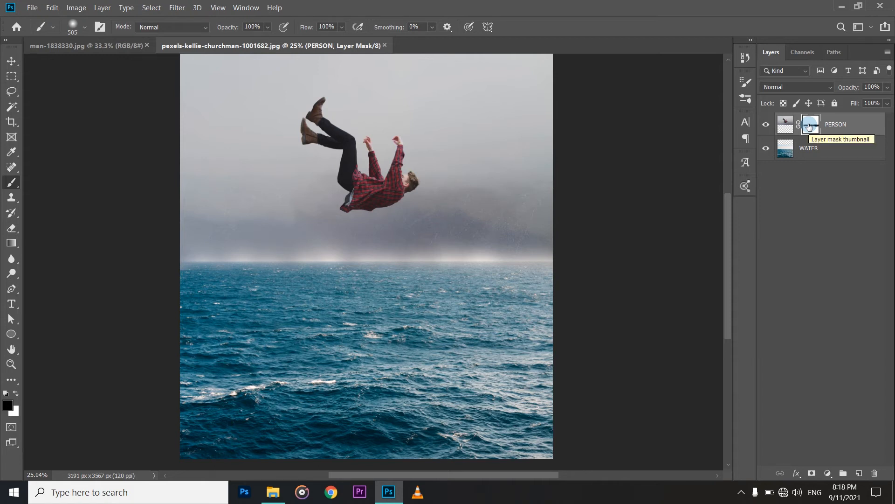
pyautogui.moveTo(632, 209)
pyautogui.mouseDown()
pyautogui.moveTo(559, 267)
pyautogui.moveTo(465, 274)
pyautogui.mouseUp()
pyautogui.moveTo(289, 281)
pyautogui.mouseDown()
pyautogui.moveTo(202, 278)
pyautogui.moveTo(170, 266)
pyautogui.moveTo(321, 286)
pyautogui.moveTo(425, 266)
pyautogui.moveTo(364, 236)
pyautogui.moveTo(408, 233)
pyautogui.moveTo(422, 248)
pyautogui.mouseUp()
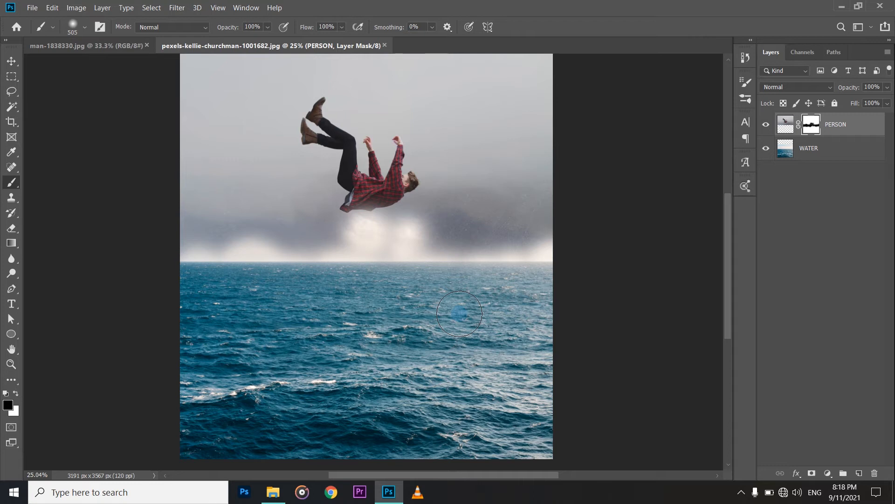
pyautogui.moveTo(366, 250)
pyautogui.mouseDown()
pyautogui.moveTo(359, 232)
pyautogui.moveTo(370, 234)
pyautogui.mouseUp()
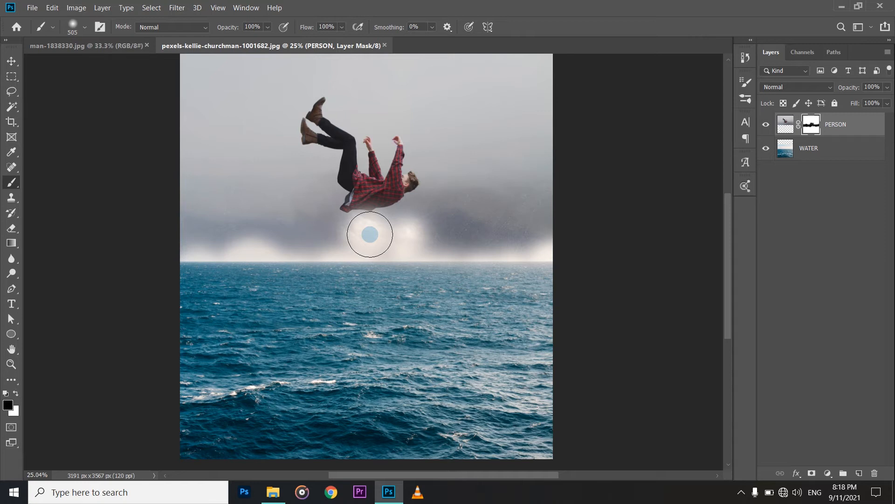
pyautogui.moveTo(370, 234)
pyautogui.mouseDown()
pyautogui.moveTo(399, 225)
pyautogui.moveTo(356, 223)
pyautogui.moveTo(376, 226)
pyautogui.mouseUp()
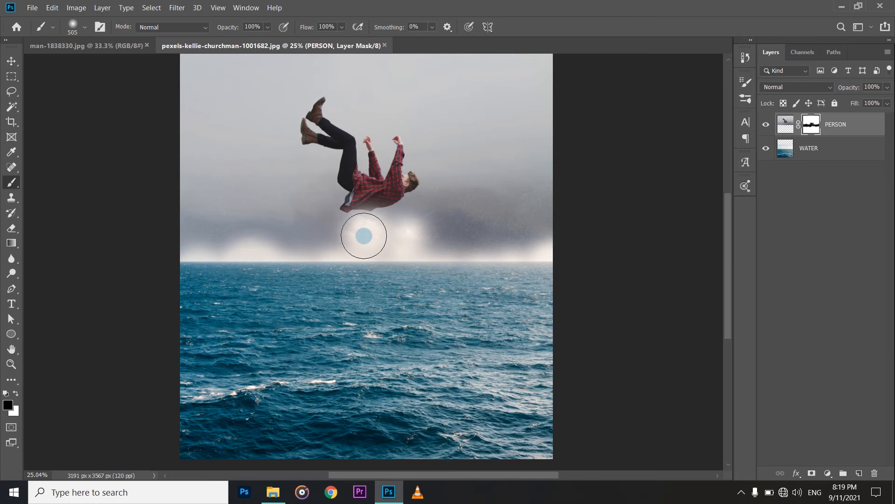
pyautogui.click(765, 150)
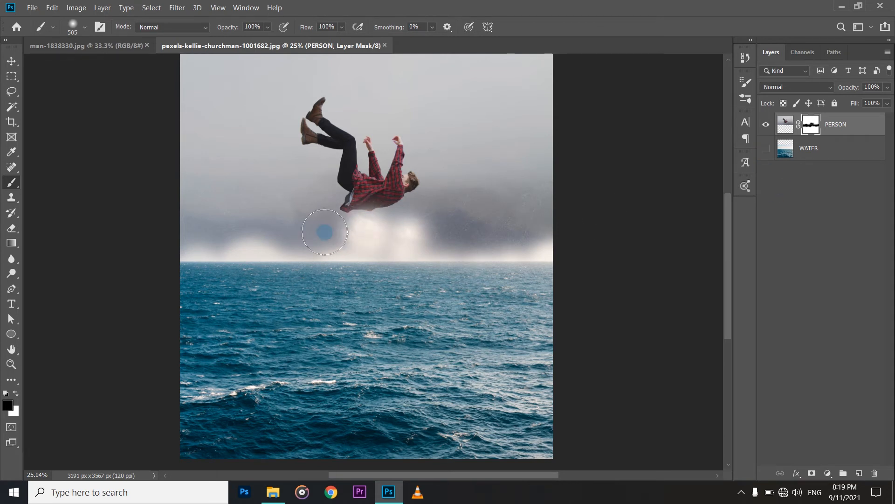
pyautogui.click(766, 149)
# Step: Paint white on the PERSON mask to restore the cloudy sky below the man and along the horizon
pyautogui.press('d')
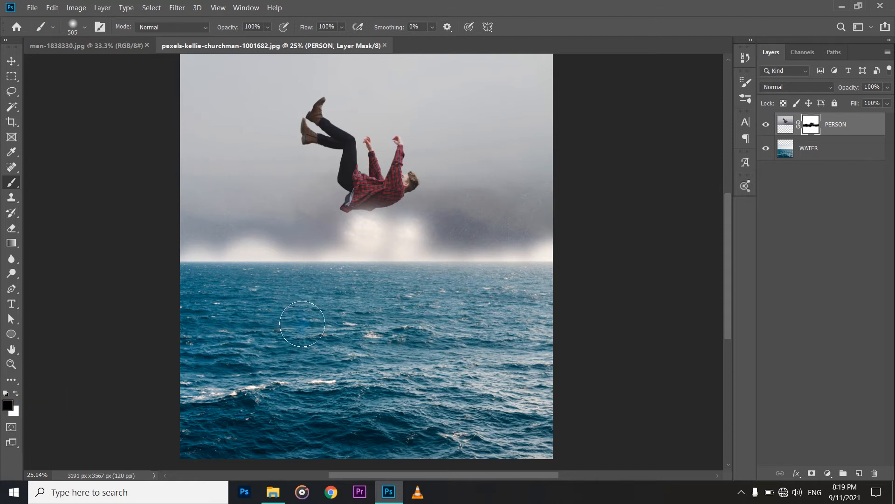
pyautogui.press('x')
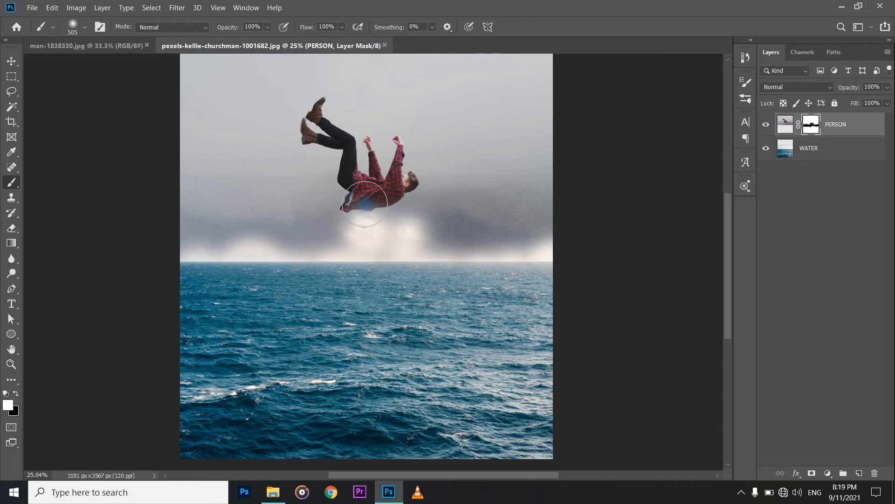
pyautogui.moveTo(366, 218)
pyautogui.mouseDown()
pyautogui.moveTo(384, 210)
pyautogui.moveTo(351, 215)
pyautogui.moveTo(415, 209)
pyautogui.moveTo(372, 223)
pyautogui.moveTo(471, 221)
pyautogui.moveTo(357, 235)
pyautogui.moveTo(357, 246)
pyautogui.moveTo(307, 255)
pyautogui.moveTo(244, 248)
pyautogui.moveTo(267, 240)
pyautogui.moveTo(390, 253)
pyautogui.moveTo(545, 246)
pyautogui.moveTo(489, 246)
pyautogui.moveTo(478, 269)
pyautogui.mouseUp()
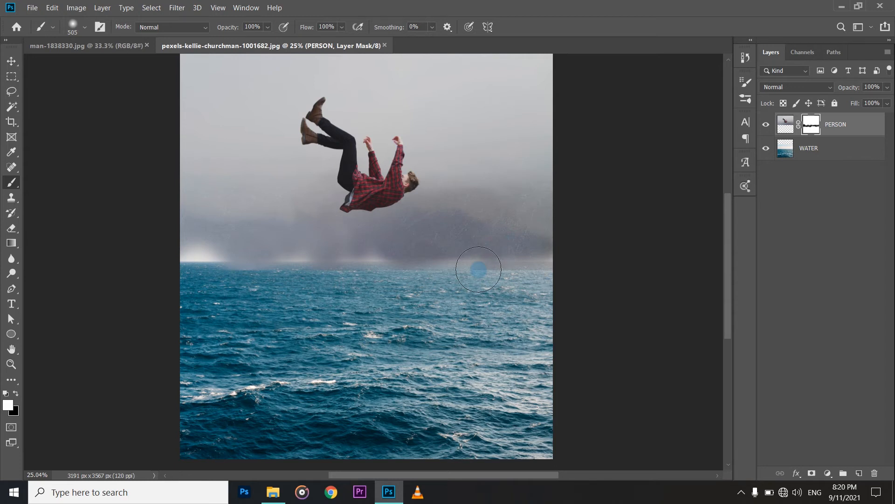
pyautogui.moveTo(479, 270)
pyautogui.mouseDown()
pyautogui.moveTo(480, 260)
pyautogui.moveTo(485, 266)
pyautogui.moveTo(261, 259)
pyautogui.moveTo(277, 253)
pyautogui.moveTo(205, 247)
pyautogui.mouseUp()
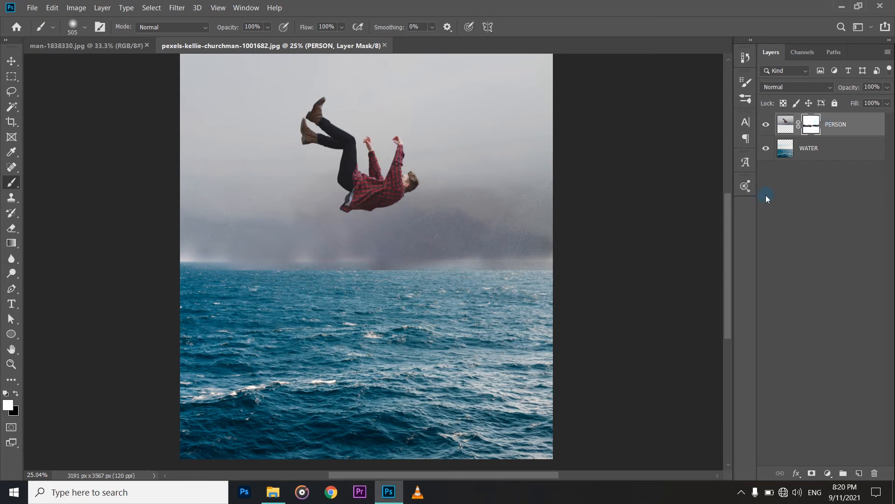
# Step: Delete the PERSON layer's painted mask and add a new blank layer mask to it
pyautogui.rightClick(809, 130)
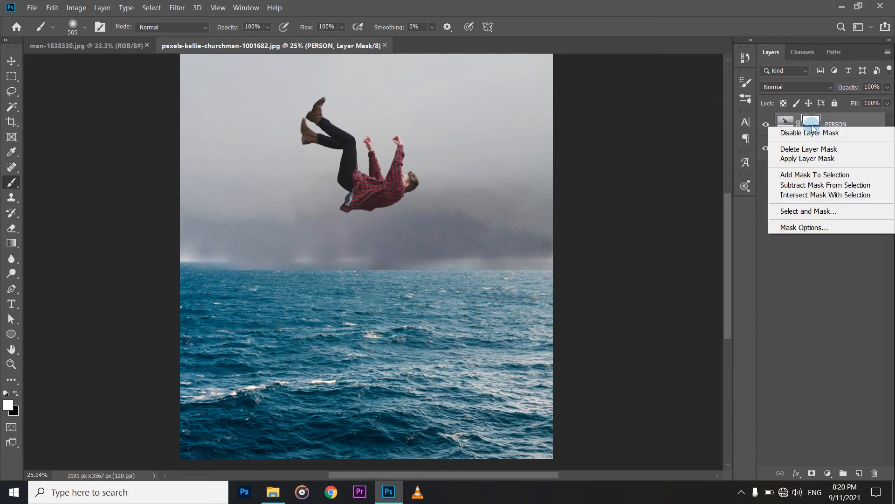
pyautogui.click(811, 150)
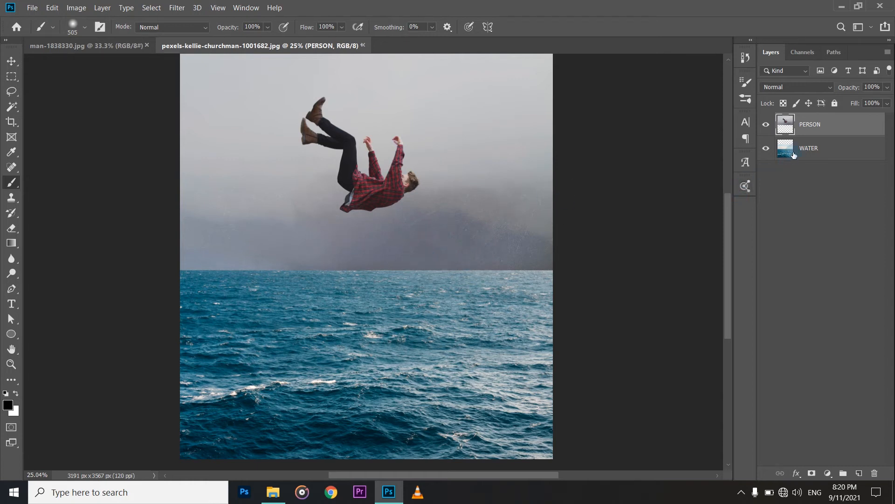
pyautogui.click(812, 473)
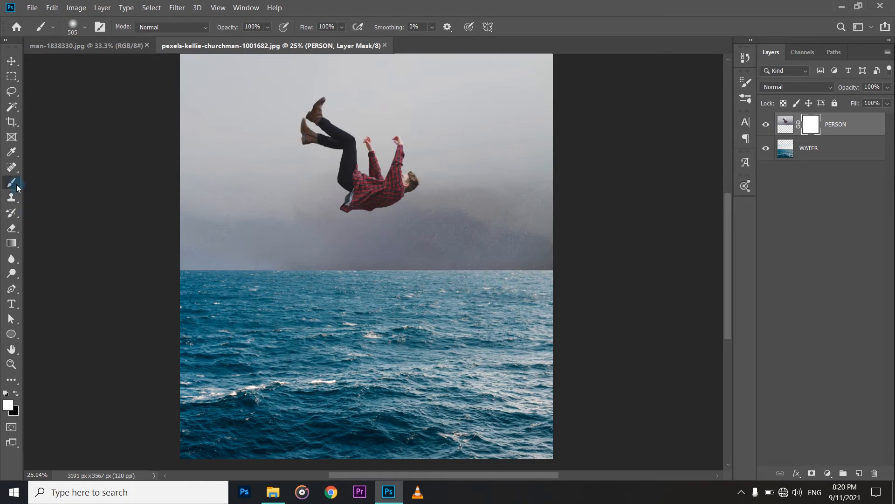
# Step: Set up a soft 425 px Eraser with white as the foreground colour for working on the PERSON mask
pyautogui.click(12, 227)
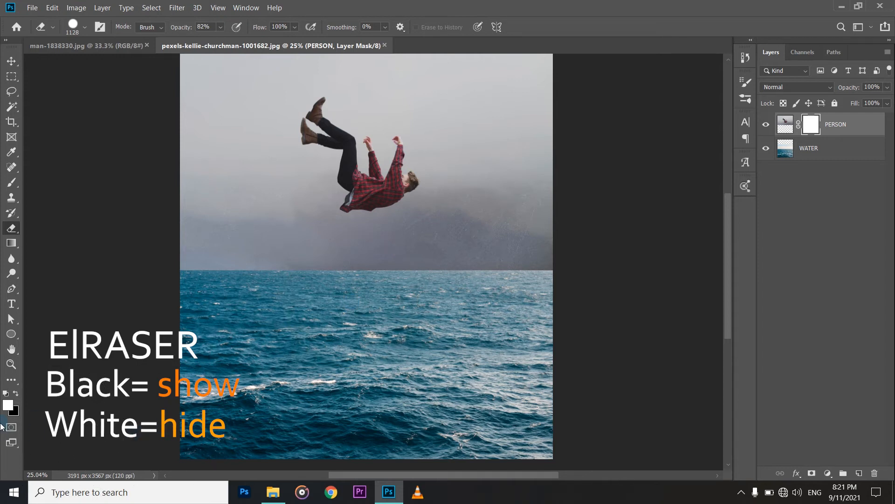
pyautogui.moveTo(493, 212)
pyautogui.mouseDown()
pyautogui.moveTo(429, 253)
pyautogui.moveTo(362, 271)
pyautogui.moveTo(355, 252)
pyautogui.moveTo(332, 309)
pyautogui.moveTo(329, 116)
pyautogui.moveTo(330, 133)
pyautogui.mouseUp()
pyautogui.moveTo(398, 303); pyautogui.dragTo(386, 227)
pyautogui.moveTo(430, 262); pyautogui.dragTo(410, 266)
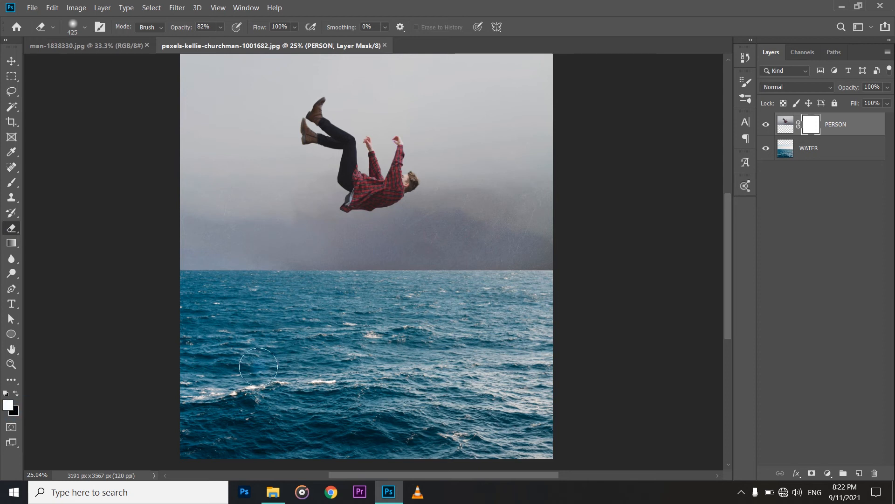
pyautogui.click(450, 275)
pyautogui.press('d')
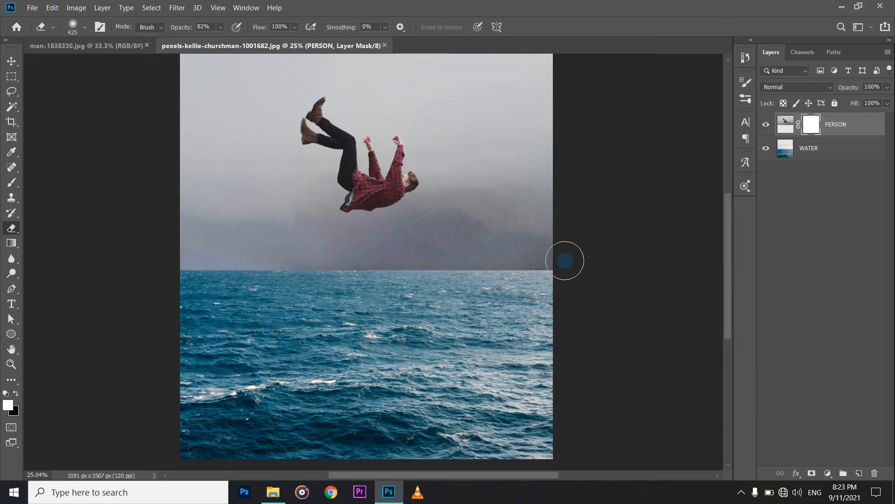
# Step: Try erasing the PERSON mask across the full width of the canvas just above the photo's lower edge
pyautogui.moveTo(551, 260)
pyautogui.mouseDown()
pyautogui.moveTo(433, 275)
pyautogui.moveTo(466, 264)
pyautogui.moveTo(298, 266)
pyautogui.moveTo(260, 278)
pyautogui.moveTo(187, 264)
pyautogui.moveTo(201, 261)
pyautogui.mouseUp()
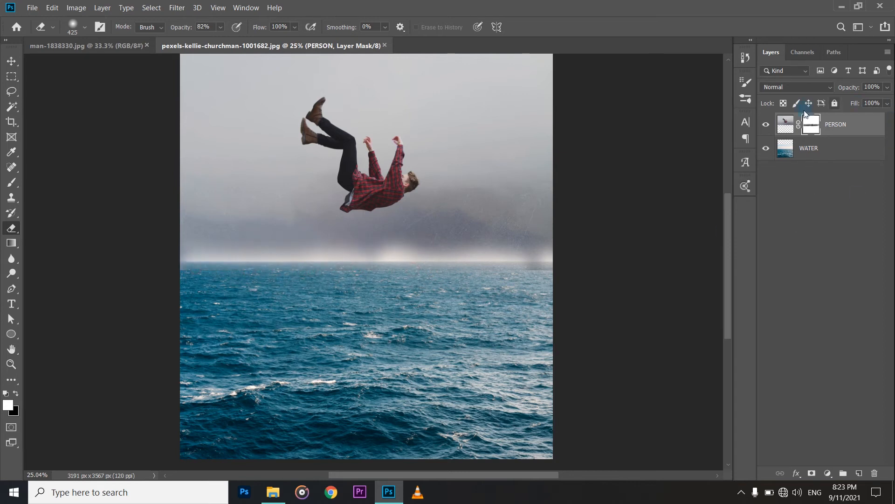
pyautogui.moveTo(394, 252)
pyautogui.mouseDown()
pyautogui.moveTo(424, 264)
pyautogui.moveTo(541, 271)
pyautogui.mouseUp()
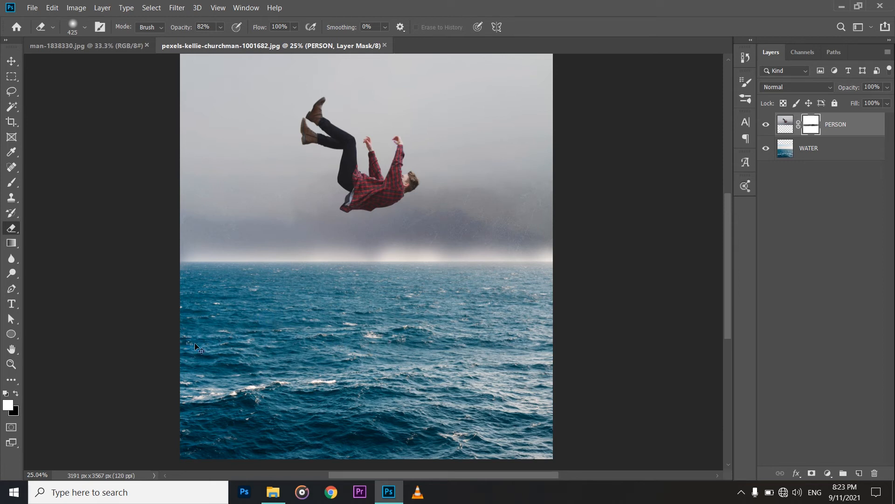
# Step: Undo all the eraser strokes made on the PERSON mask along the horizon
pyautogui.hotkey('ctrl', 'z')
pyautogui.hotkey('ctrl', 'z')
pyautogui.hotkey('ctrl', 'z')
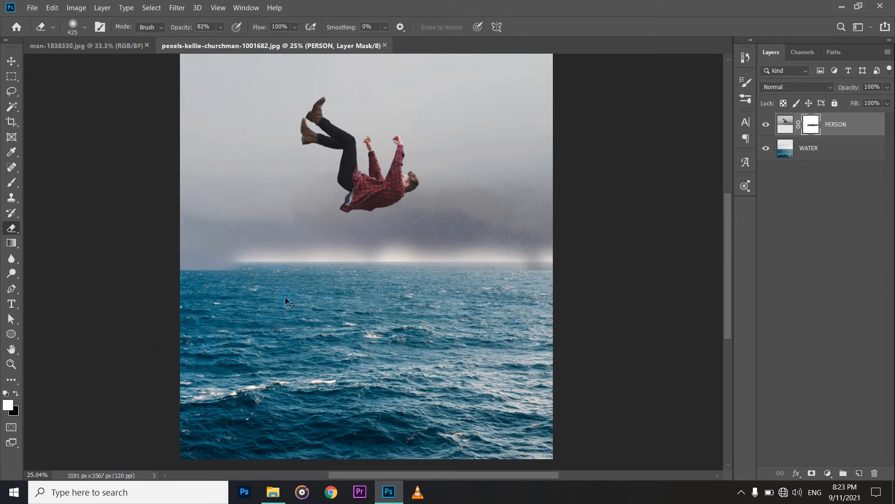
pyautogui.hotkey('ctrl', 'z')
pyautogui.hotkey('ctrl', 'z')
pyautogui.hotkey('ctrl', 'z')
pyautogui.hotkey('ctrl', 'z')
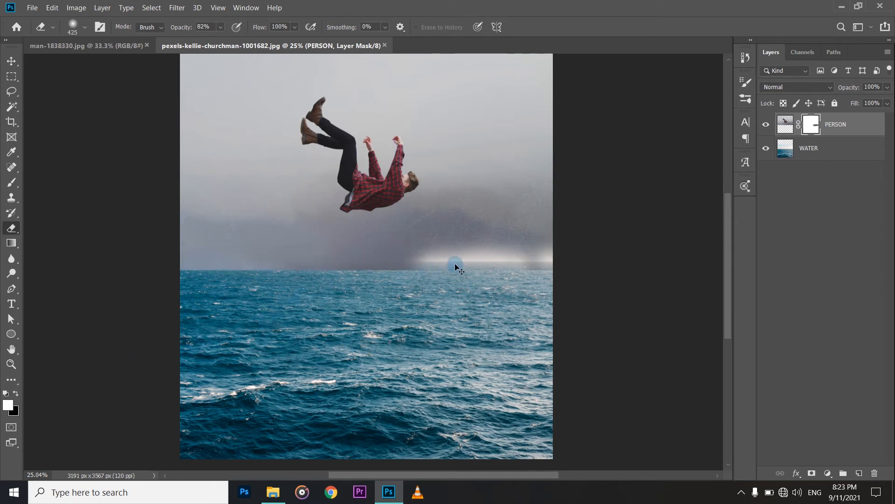
pyautogui.hotkey('ctrl', 'z')
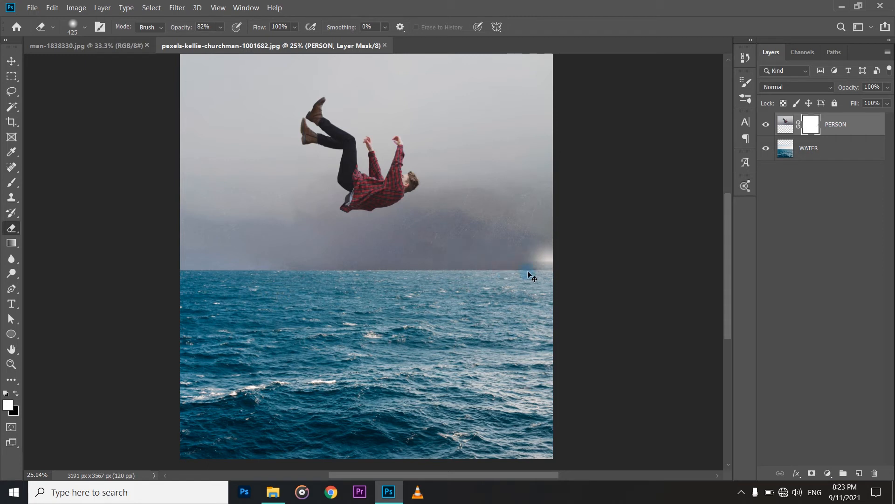
pyautogui.hotkey('ctrl', 'z')
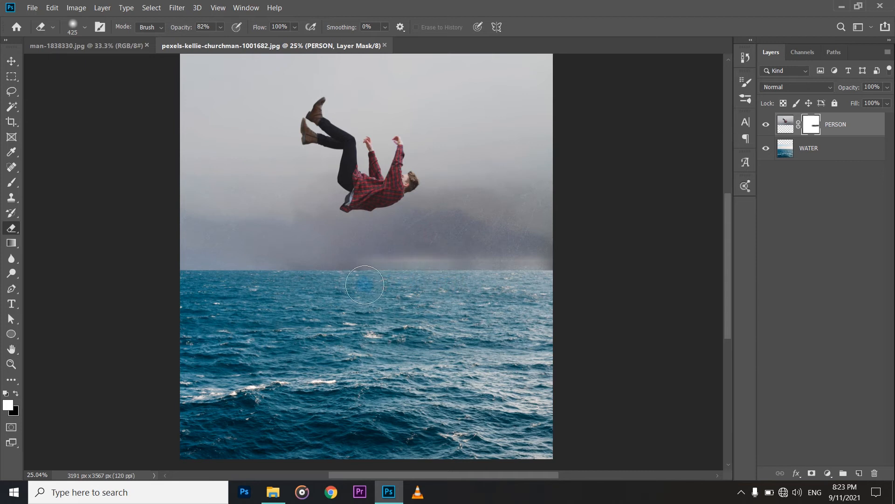
# Step: Erase the PERSON mask with strokes centred slightly below the photo's lower edge, softening the seam across the whole horizon
pyautogui.moveTo(348, 287); pyautogui.dragTo(184, 284)
pyautogui.moveTo(505, 284); pyautogui.dragTo(423, 287)
pyautogui.moveTo(513, 282); pyautogui.dragTo(550, 280)
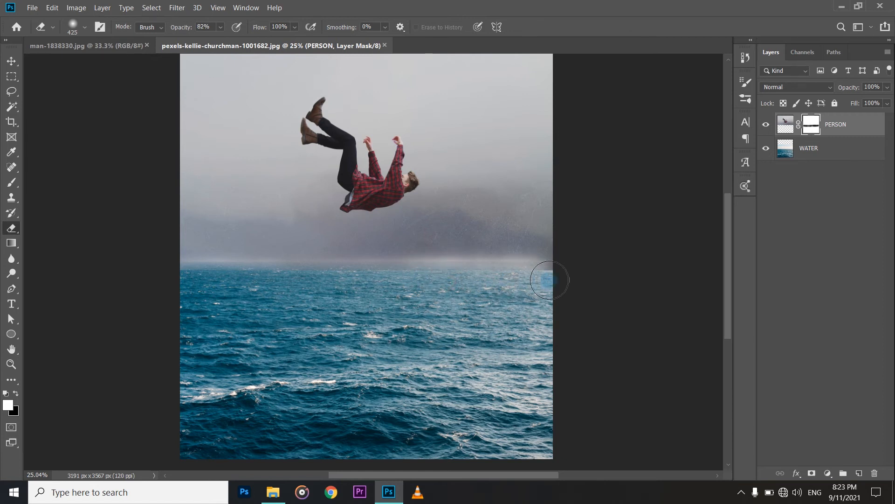
pyautogui.click(352, 286)
pyautogui.click(378, 283)
pyautogui.click(394, 283)
pyautogui.moveTo(387, 282); pyautogui.dragTo(173, 283)
pyautogui.moveTo(556, 281); pyautogui.dragTo(528, 286)
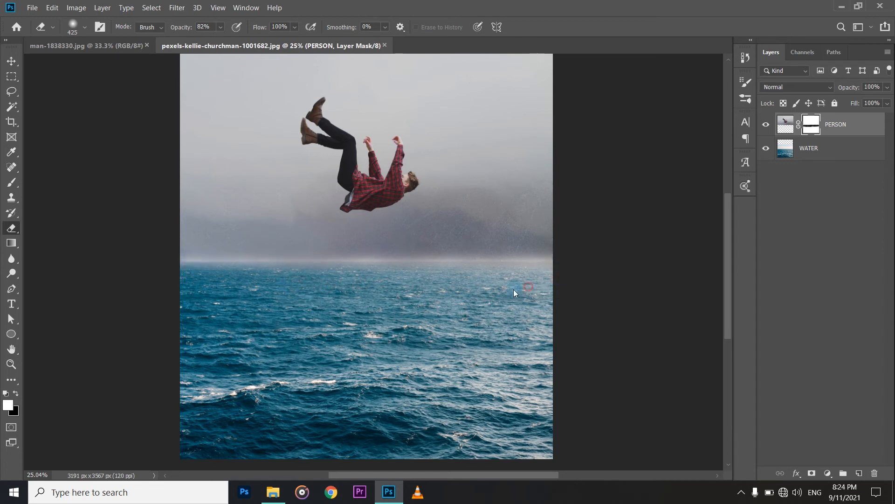
# Step: Move the PERSON layer slightly down and to the right over the horizon, and reselect its layer mask
pyautogui.click(781, 125)
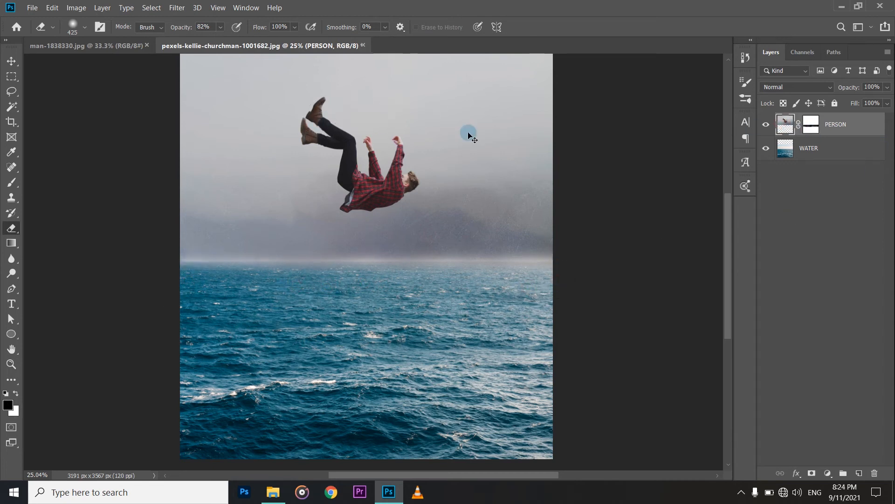
pyautogui.moveTo(452, 136)
pyautogui.mouseDown()
pyautogui.moveTo(454, 159)
pyautogui.moveTo(455, 141)
pyautogui.mouseUp()
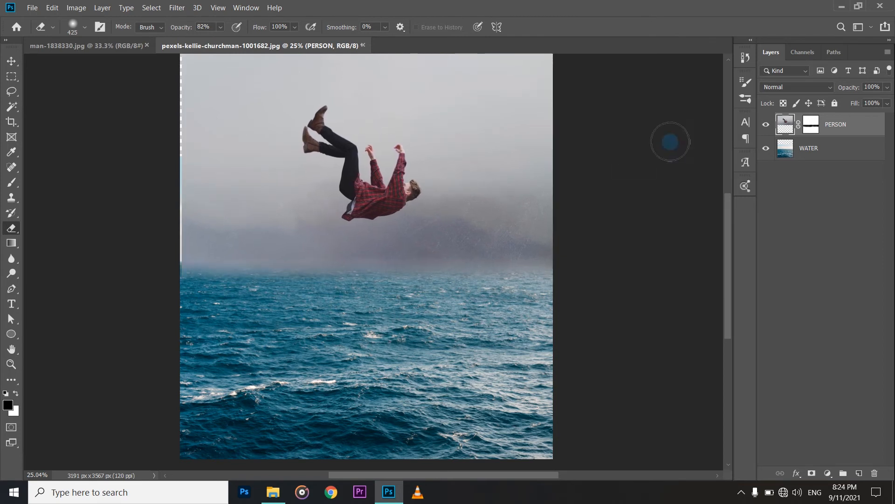
pyautogui.click(816, 129)
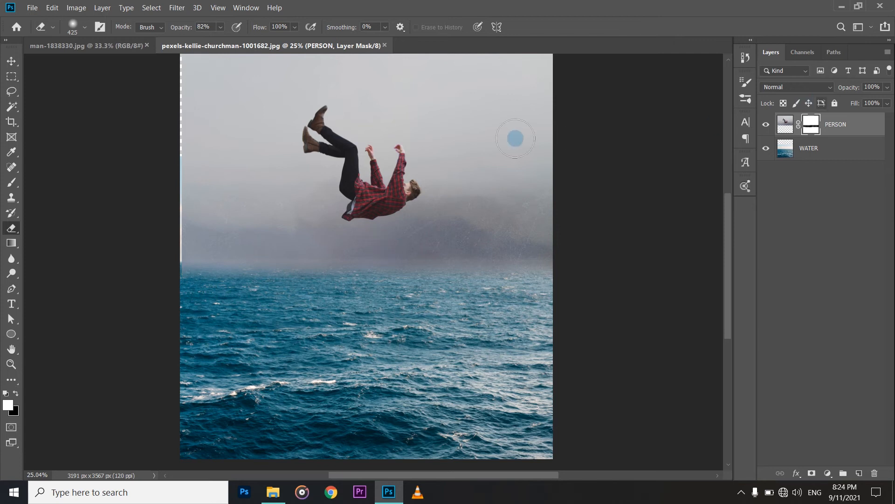
# Step: Nudge the PERSON layer slightly left to cover the canvas's left edge, and undo a trial eraser stroke at the horizon's right end
pyautogui.moveTo(499, 138); pyautogui.dragTo(497, 140)
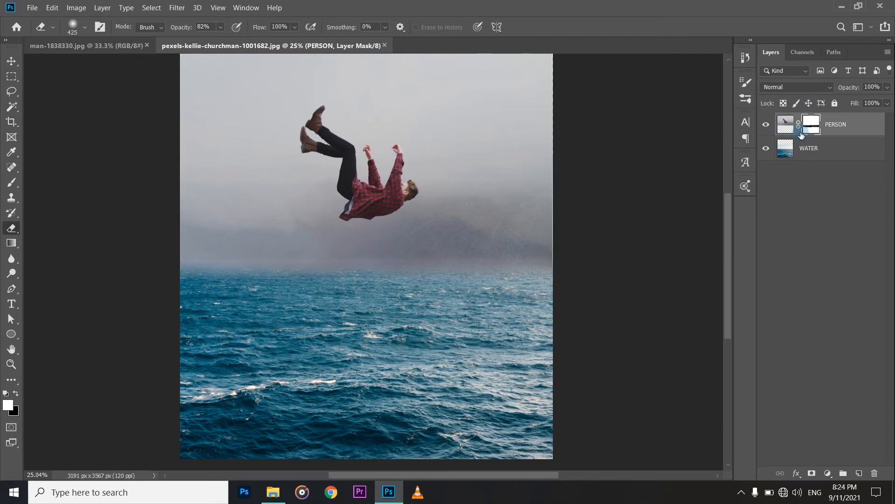
pyautogui.moveTo(542, 265)
pyautogui.mouseDown()
pyautogui.moveTo(510, 274)
pyautogui.moveTo(519, 275)
pyautogui.mouseUp()
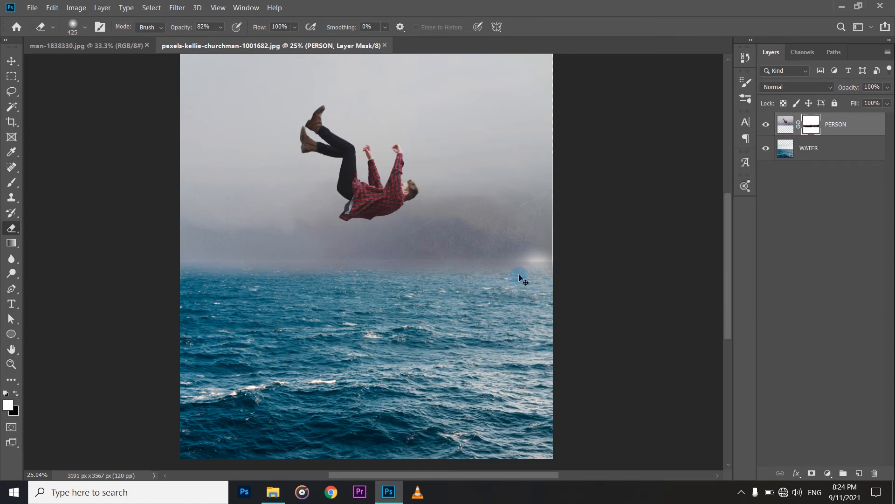
pyautogui.hotkey('ctrl', 'z')
# Step: Erase the PERSON mask just below the horizon across the full canvas width with a soft 495 px eraser
pyautogui.moveTo(499, 288); pyautogui.dragTo(531, 283)
pyautogui.moveTo(539, 280)
pyautogui.mouseDown()
pyautogui.moveTo(403, 273)
pyautogui.moveTo(440, 281)
pyautogui.moveTo(208, 290)
pyautogui.mouseUp()
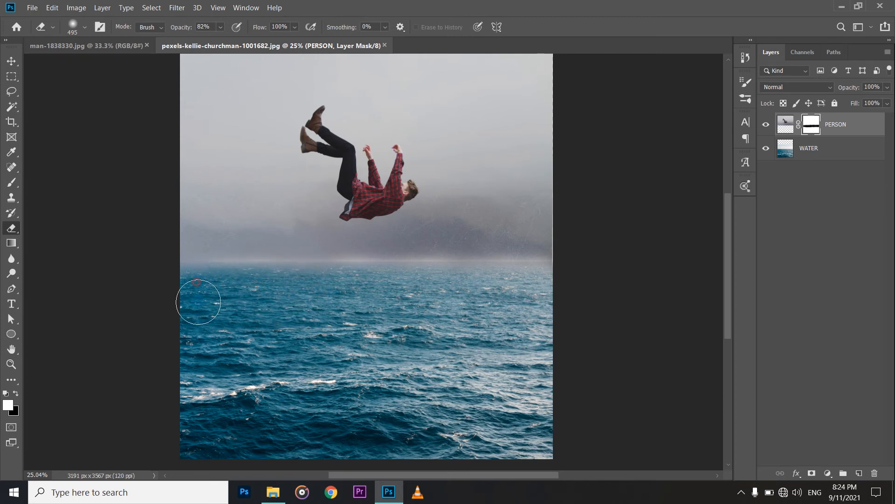
pyautogui.moveTo(372, 284)
pyautogui.mouseDown()
pyautogui.moveTo(463, 276)
pyautogui.moveTo(536, 286)
pyautogui.moveTo(542, 298)
pyautogui.mouseUp()
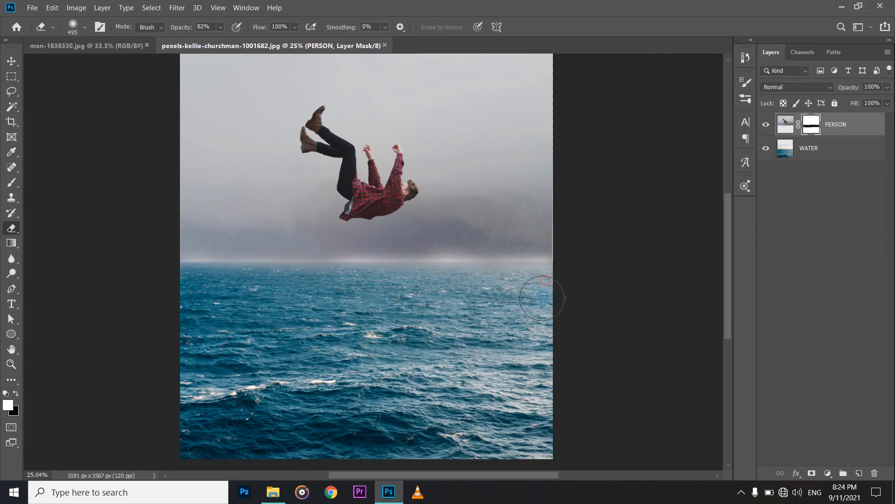
pyautogui.click(539, 281)
pyautogui.click(492, 282)
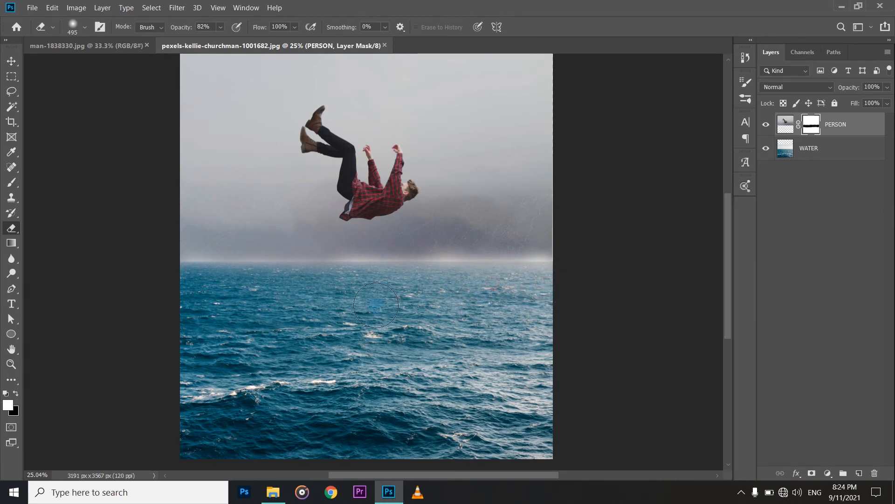
pyautogui.click(387, 289)
pyautogui.click(322, 284)
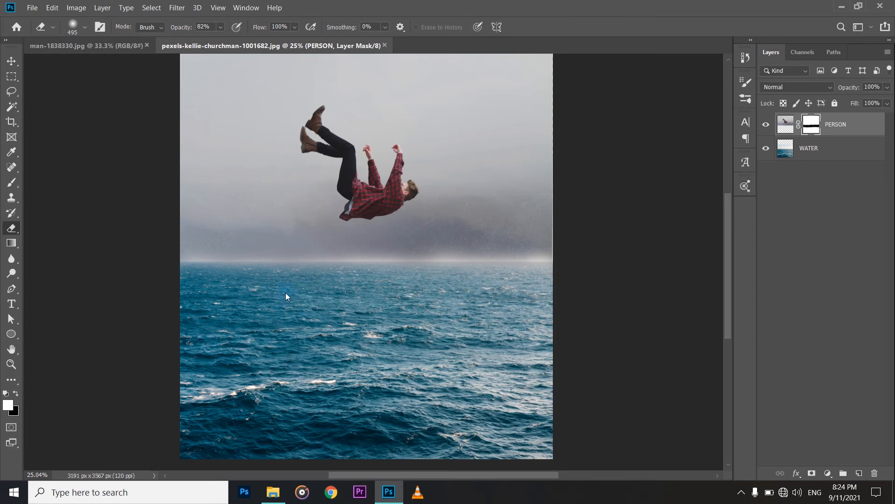
pyautogui.click(231, 284)
# Step: Examine the blend between sky and ocean along the horizon at different magnifications
pyautogui.scroll(-3, 512, 324)
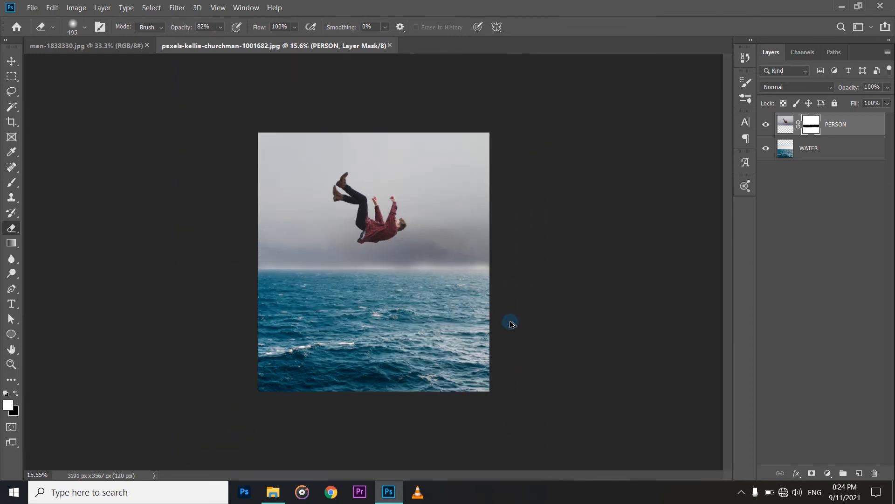
pyautogui.scroll(2, 512, 331)
pyautogui.scroll(-2, 512, 322)
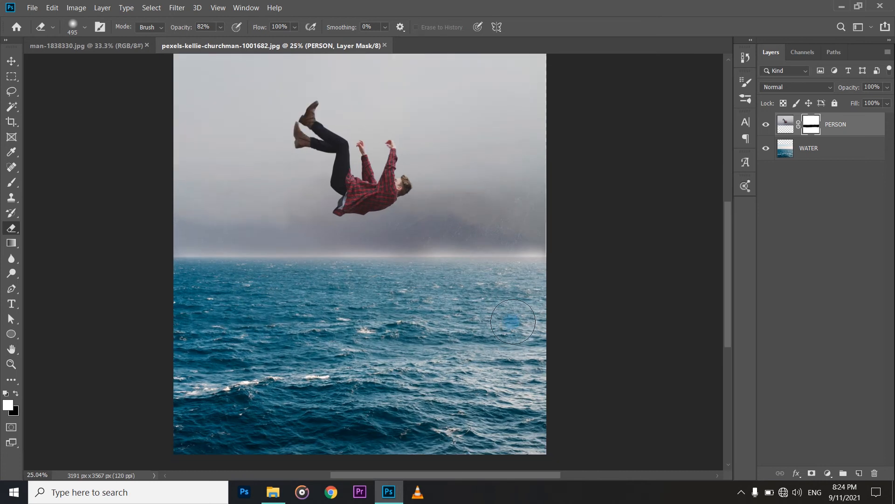
pyautogui.scroll(2, 512, 312)
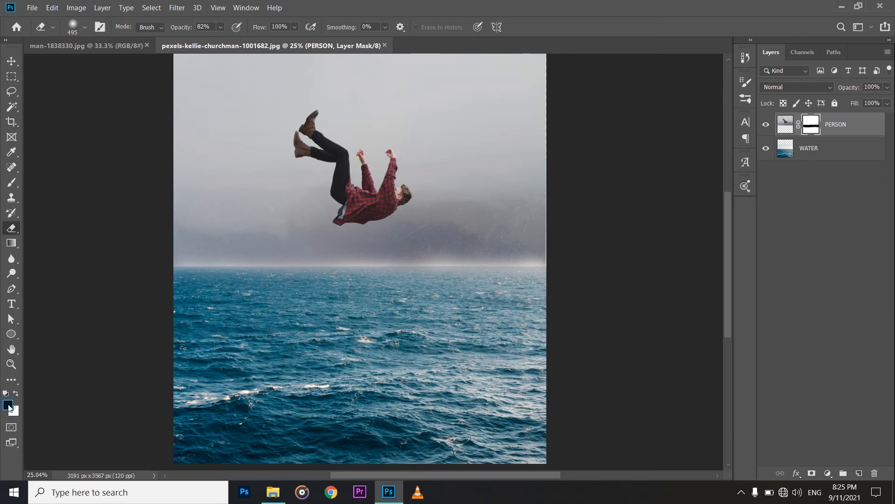
pyautogui.moveTo(501, 244); pyautogui.dragTo(213, 228)
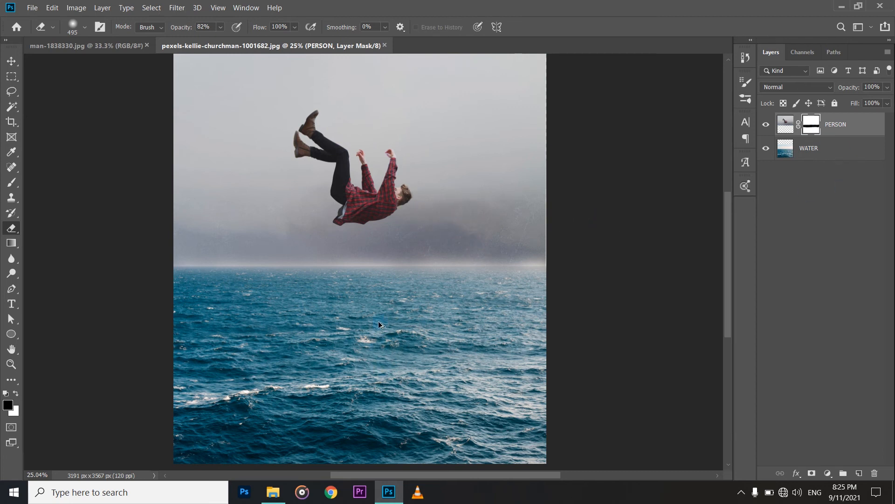
pyautogui.scroll(-2, 380, 348)
pyautogui.scroll(-1, 526, 298)
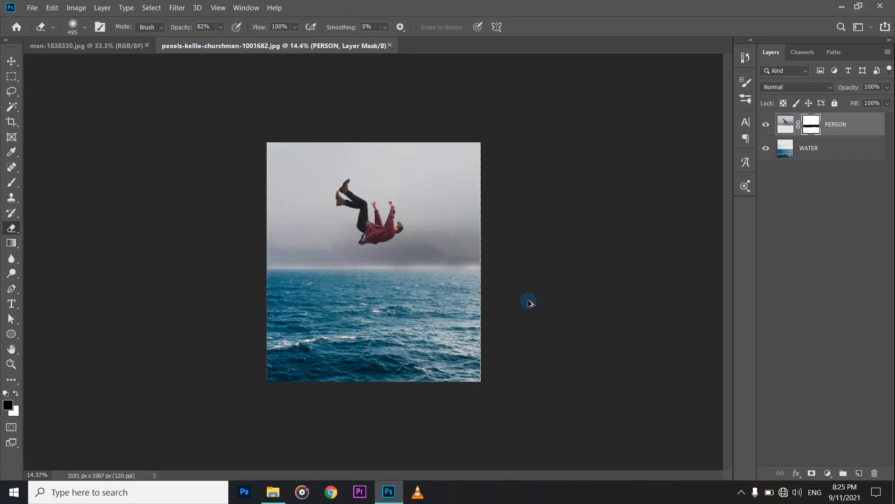
pyautogui.scroll(2, 529, 304)
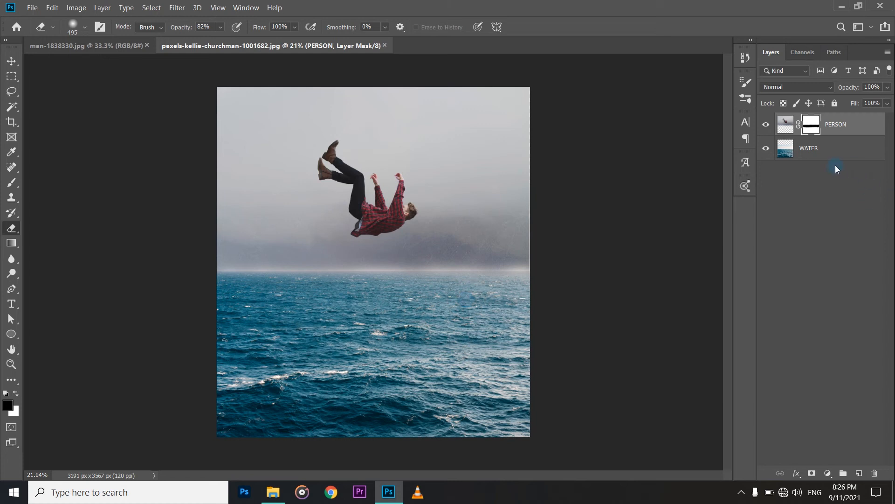
# Step: Add a Hue/Saturation adjustment layer above the WATER layer and clip it to that layer
pyautogui.click(804, 161)
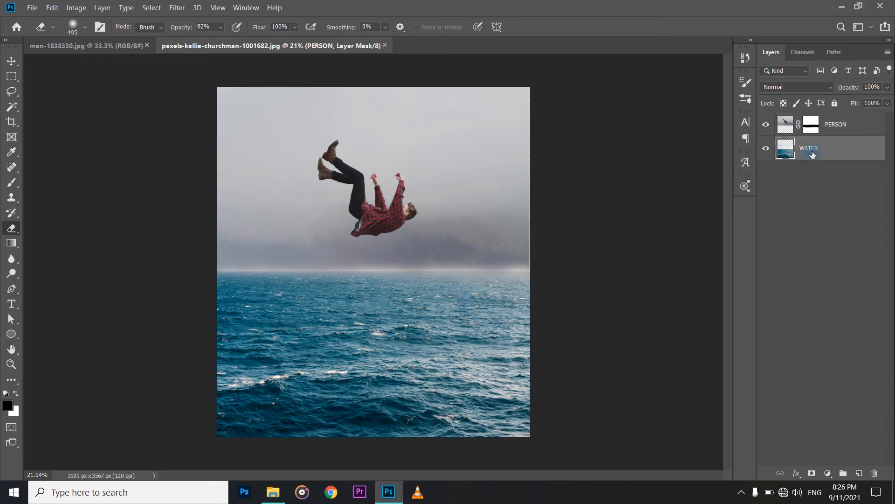
pyautogui.click(828, 473)
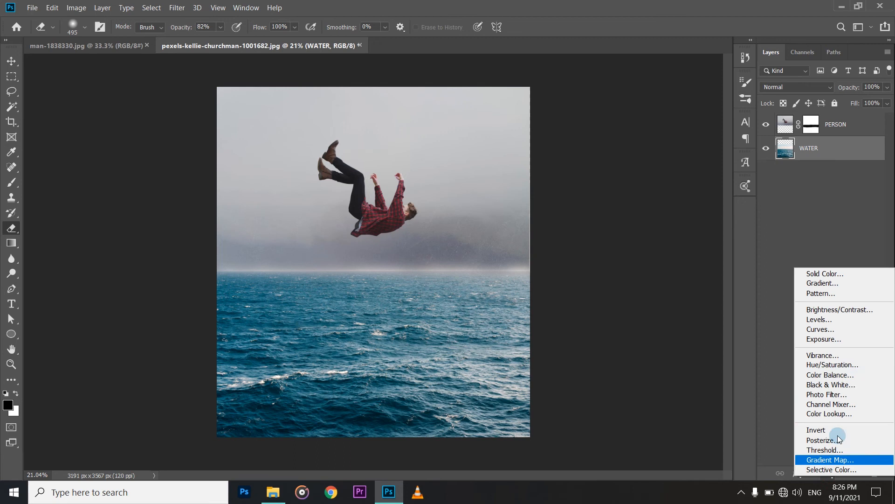
pyautogui.click(838, 365)
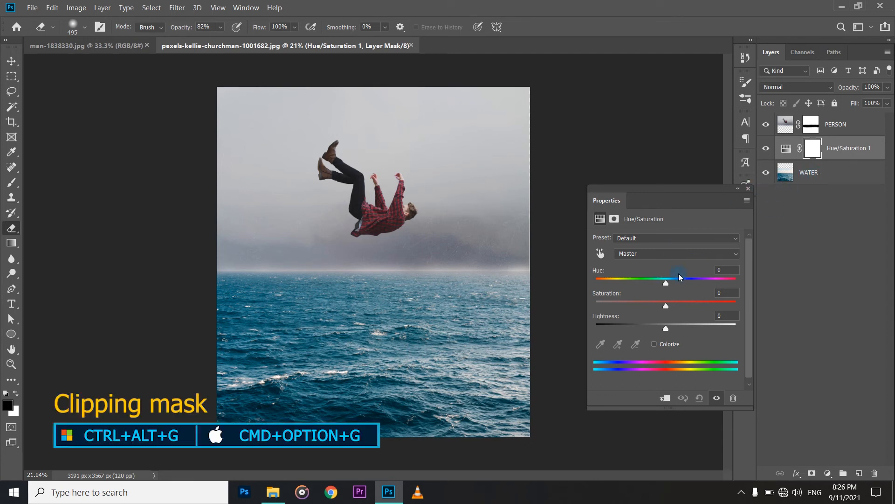
pyautogui.hotkey('ctrl', 'alt', 'g')
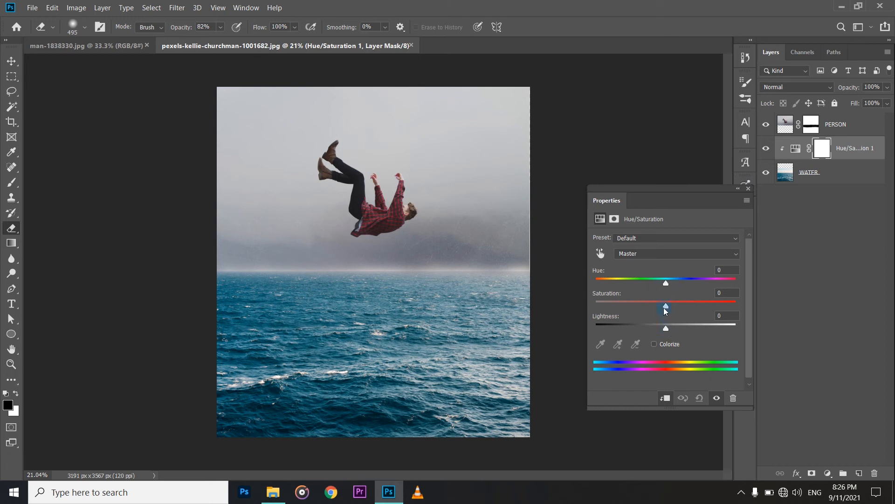
# Step: Set the clipped Hue/Saturation adjustment to hue +15, saturation -45 and lightness -6, and collapse its settings
pyautogui.moveTo(665, 305); pyautogui.dragTo(653, 304)
pyautogui.moveTo(649, 305); pyautogui.dragTo(668, 286)
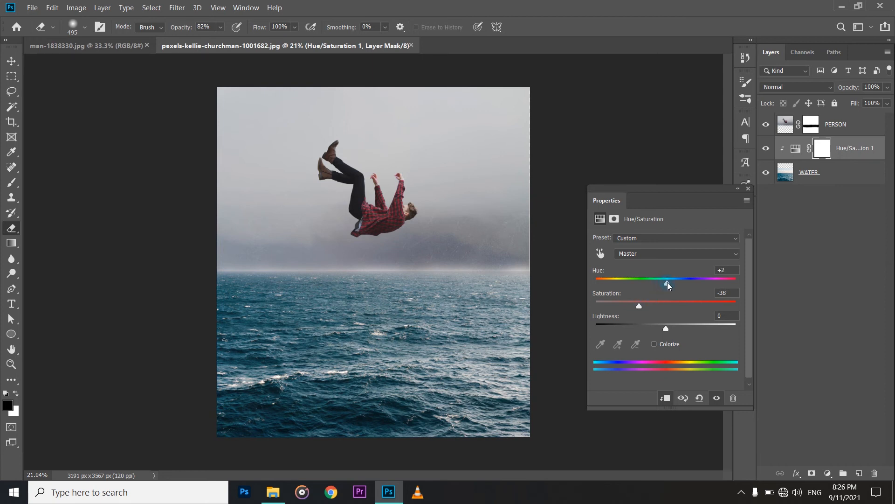
pyautogui.moveTo(669, 286); pyautogui.dragTo(670, 286)
pyautogui.moveTo(670, 286); pyautogui.dragTo(671, 287)
pyautogui.moveTo(671, 285); pyautogui.dragTo(673, 287)
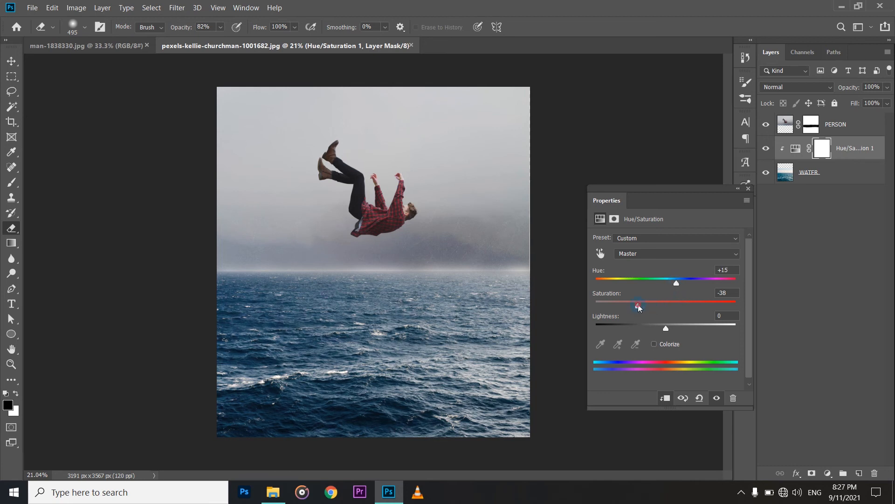
pyautogui.moveTo(638, 306); pyautogui.dragTo(637, 306)
pyautogui.moveTo(666, 330); pyautogui.dragTo(663, 330)
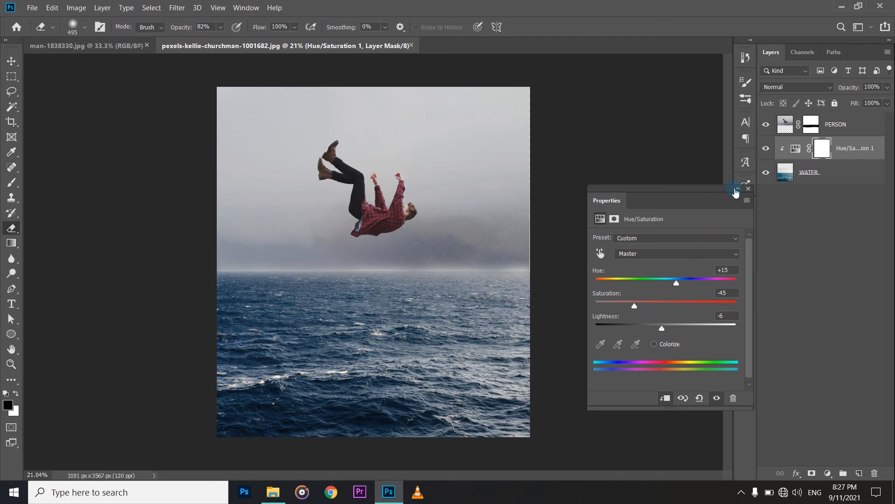
pyautogui.click(737, 189)
# Step: Examine how the recoloured ocean matches the sky at several magnifications
pyautogui.scroll(-5, 503, 291)
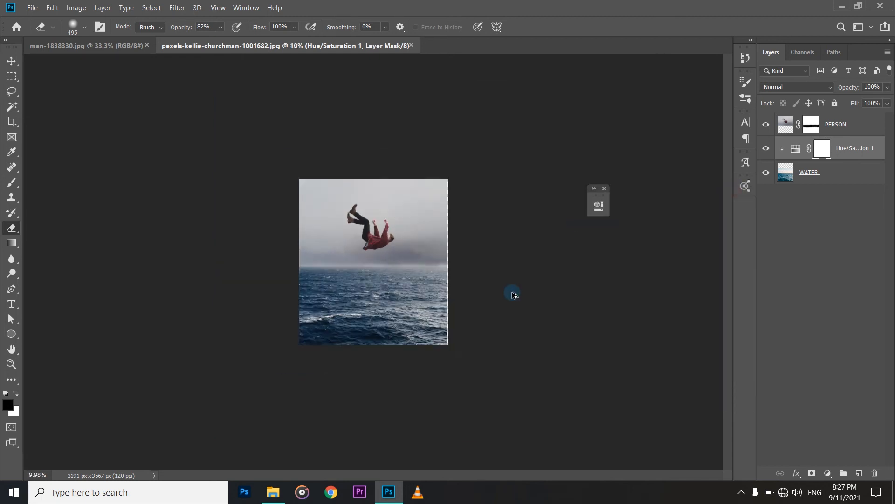
pyautogui.scroll(4, 512, 294)
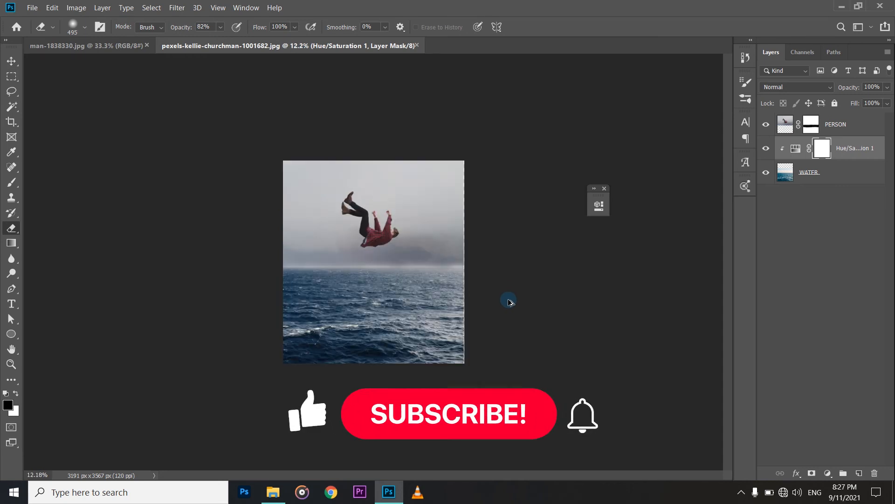
pyautogui.scroll(3, 510, 302)
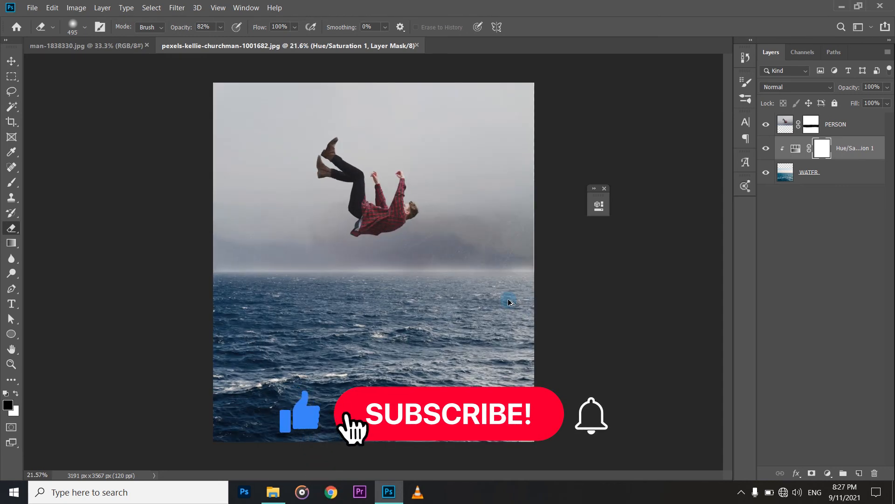
pyautogui.scroll(-3, 509, 301)
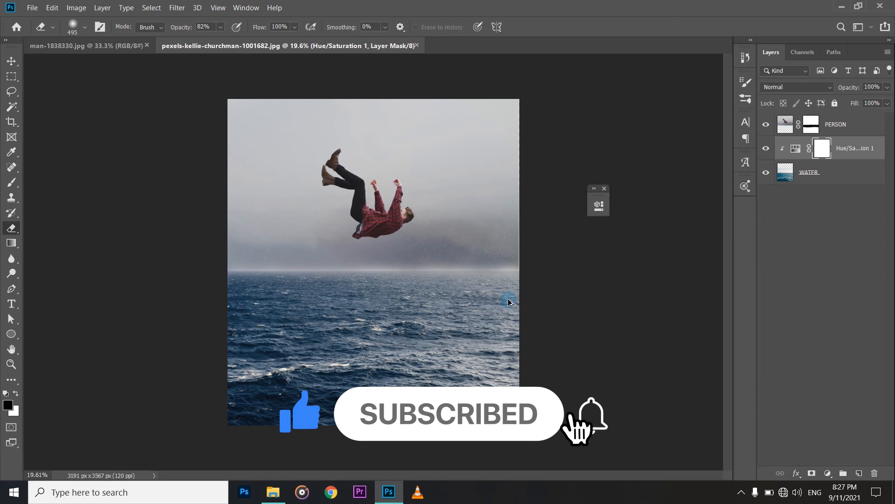
pyautogui.scroll(-2, 531, 301)
pyautogui.scroll(1, 531, 302)
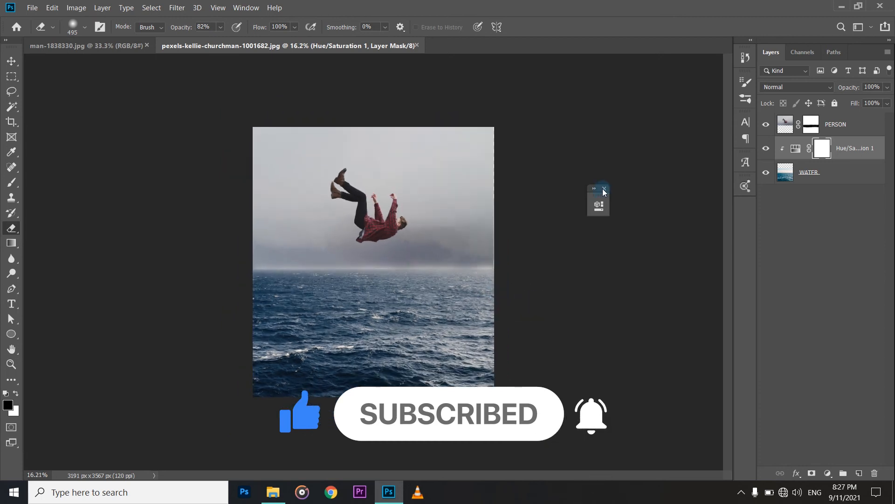
pyautogui.scroll(3, 544, 306)
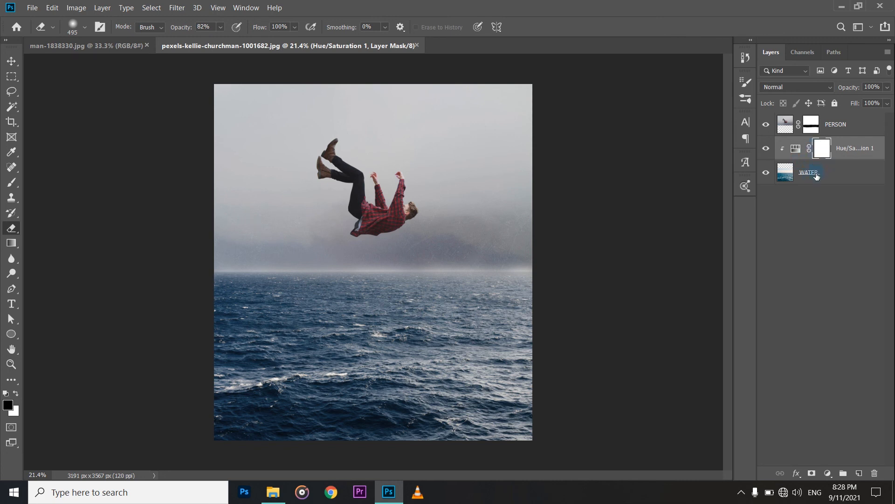
# Step: Lightly erase the PERSON mask over the dark clouds right of the man, using white as foreground colour and 17% eraser opacity
pyautogui.click(812, 124)
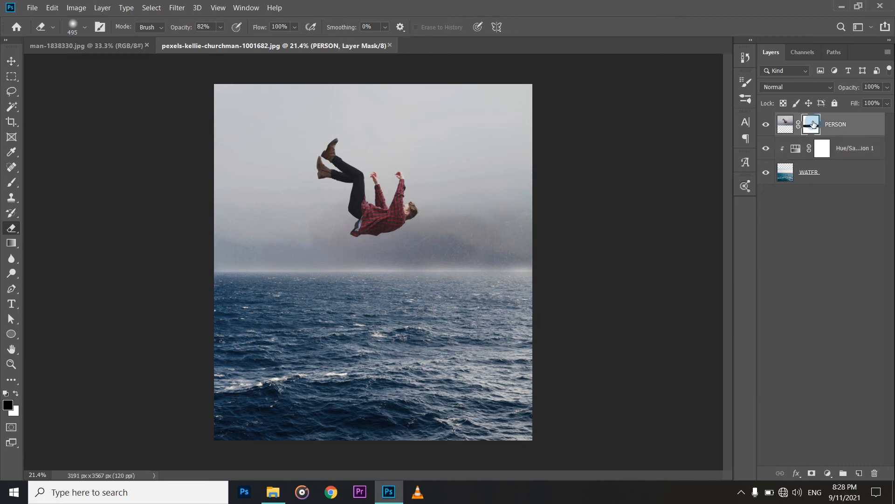
pyautogui.click(15, 394)
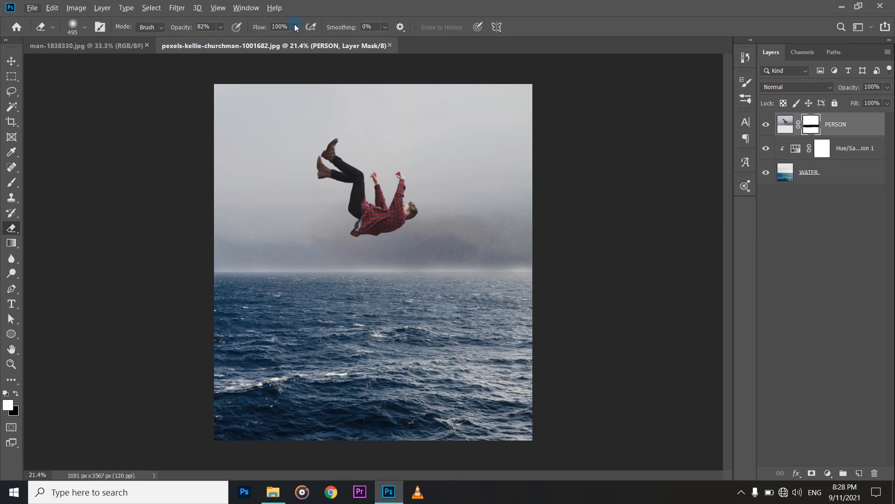
pyautogui.click(220, 27)
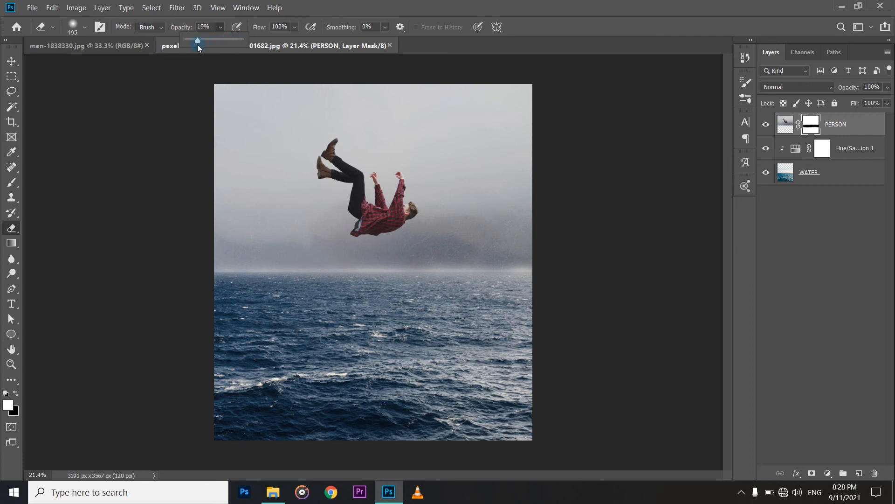
pyautogui.moveTo(197, 45); pyautogui.dragTo(196, 45)
pyautogui.click(473, 242)
pyautogui.click(443, 246)
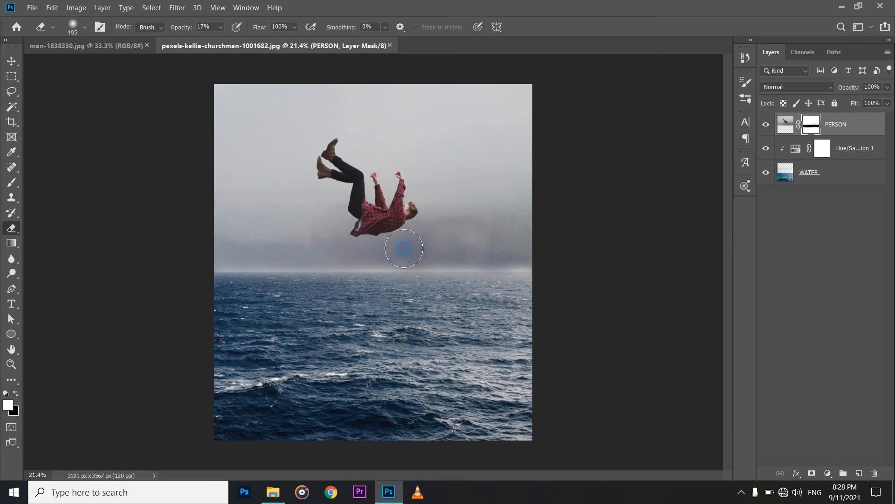
pyautogui.click(404, 248)
pyautogui.click(499, 243)
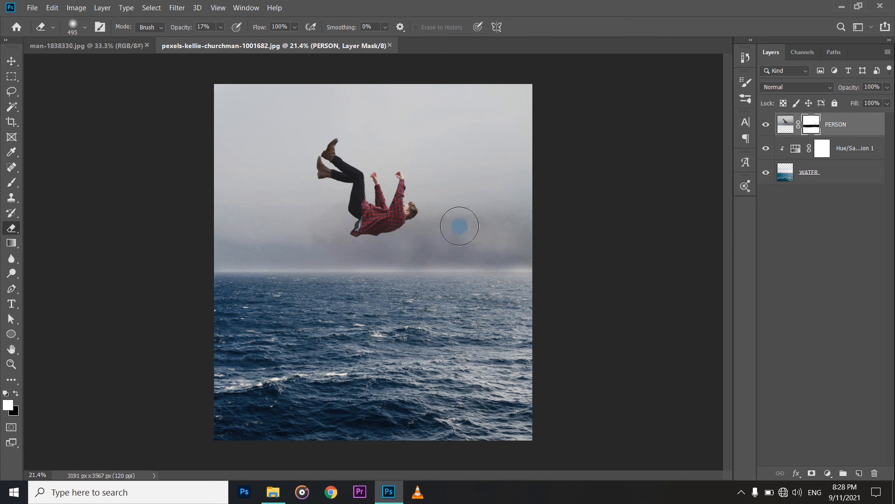
pyautogui.click(498, 218)
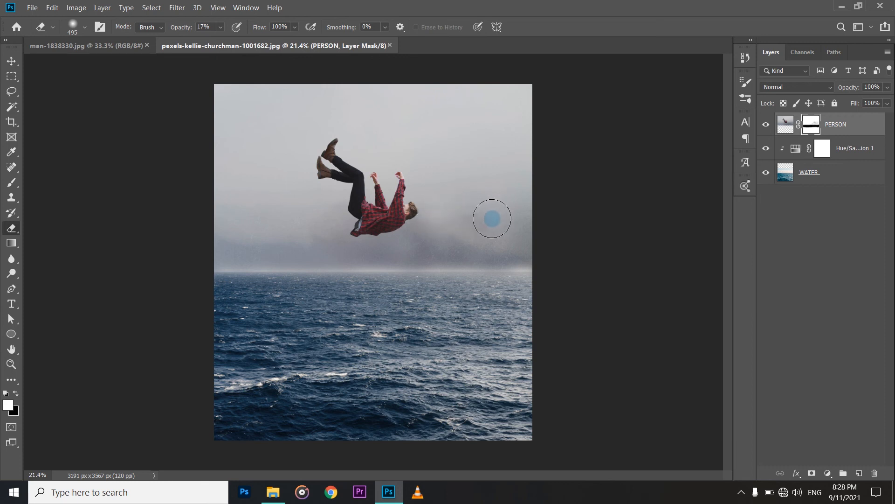
pyautogui.click(511, 97)
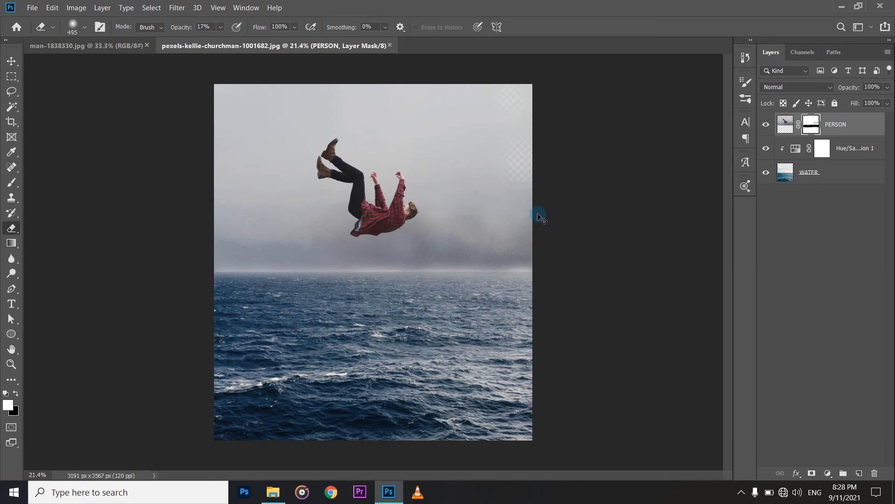
pyautogui.hotkey('ctrl', 'z')
pyautogui.hotkey('ctrl', 'z')
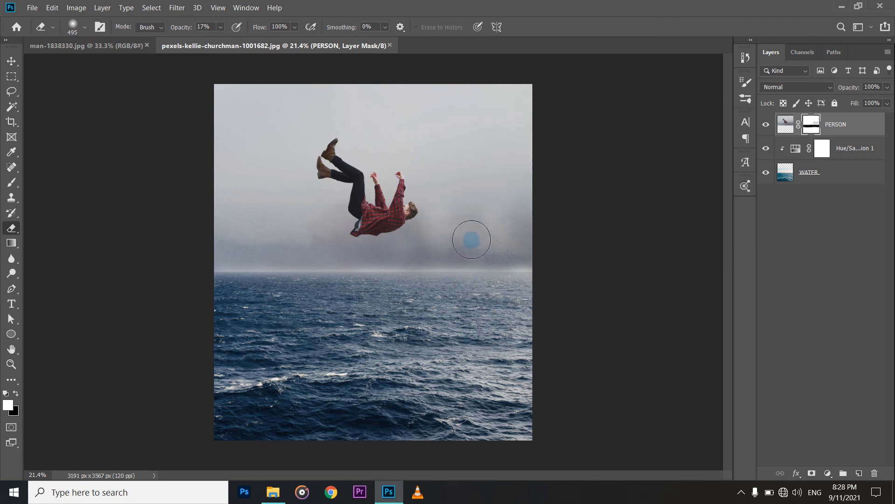
# Step: Erase more of the PERSON mask over the cloud band just above the horizon, from the right side to beneath the man
pyautogui.click(501, 252)
pyautogui.moveTo(501, 253)
pyautogui.mouseDown()
pyautogui.moveTo(520, 254)
pyautogui.moveTo(440, 249)
pyautogui.mouseUp()
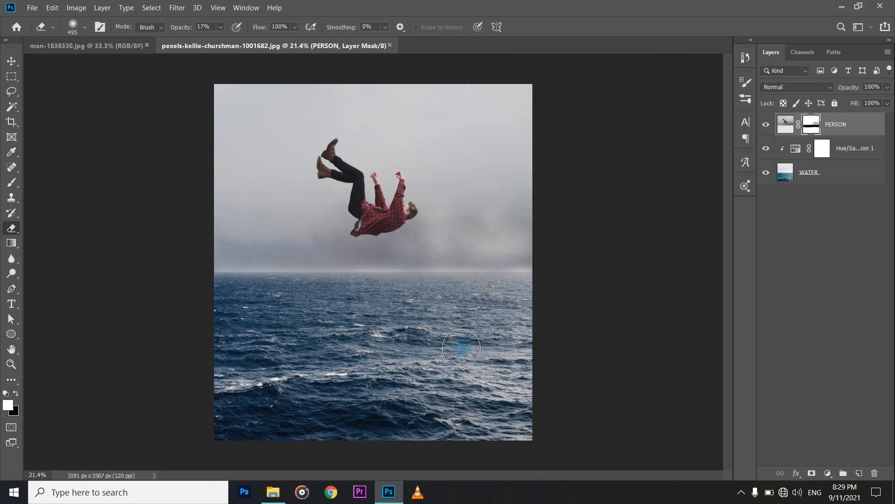
pyautogui.click(417, 248)
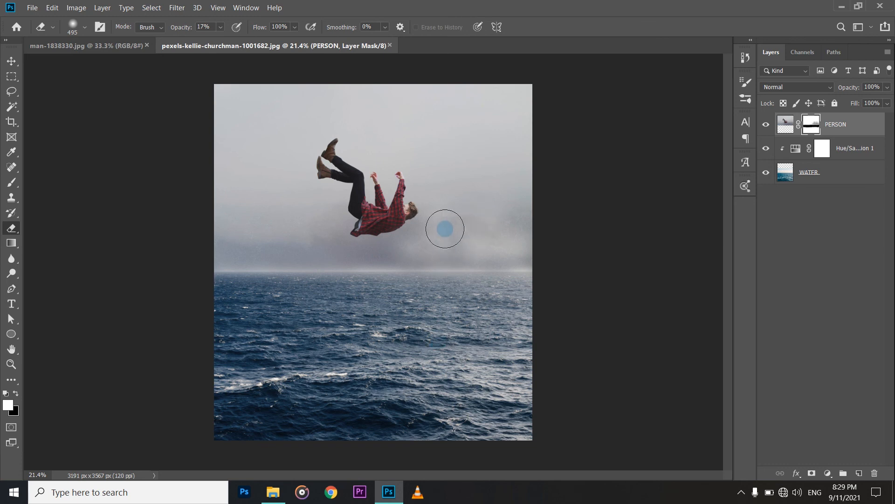
# Step: Erase more of the PERSON mask at the right edge of the sky and just above the horizon right of the man
pyautogui.click(528, 218)
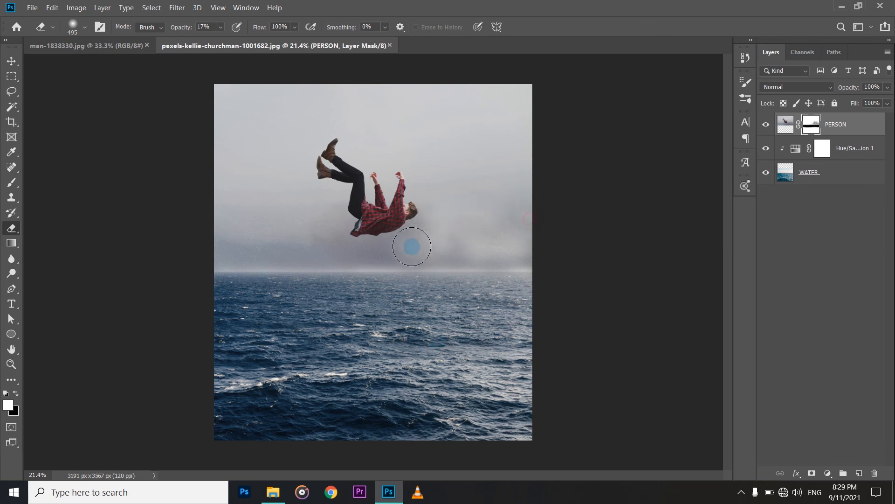
pyautogui.scroll(-3, 421, 322)
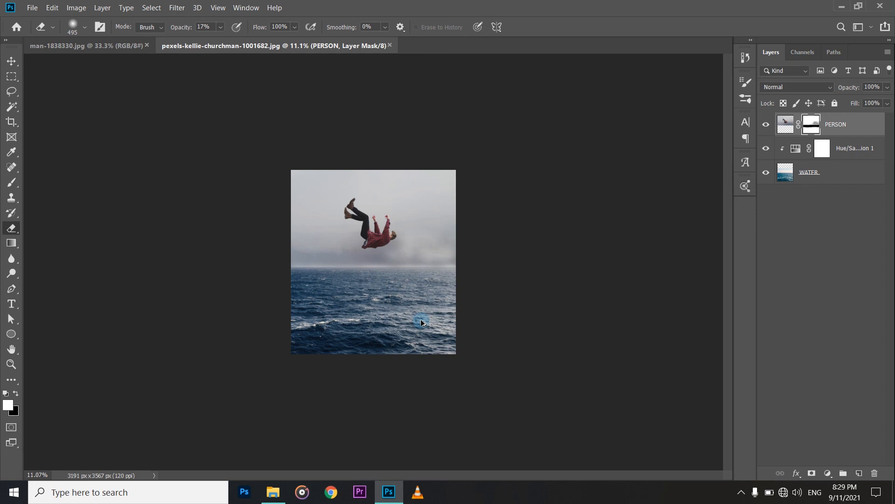
pyautogui.scroll(1, 421, 322)
pyautogui.scroll(2, 421, 320)
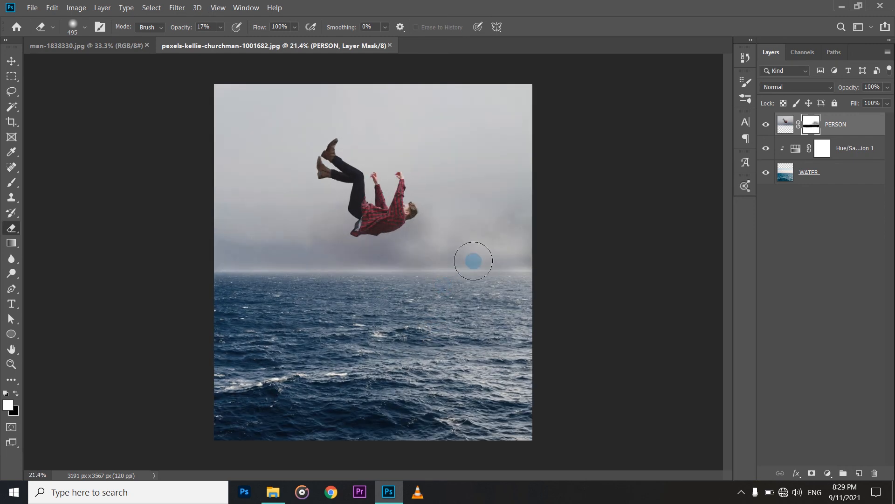
pyautogui.click(514, 257)
pyautogui.click(464, 265)
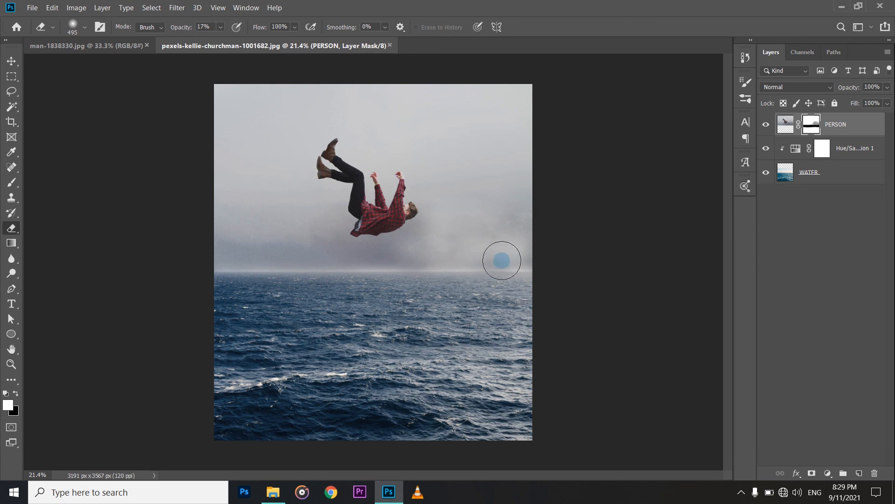
# Step: Compare the composite with and without the PERSON layer mask by temporarily disabling the mask and enabling it again
pyautogui.scroll(-3, 450, 315)
pyautogui.scroll(-1, 450, 315)
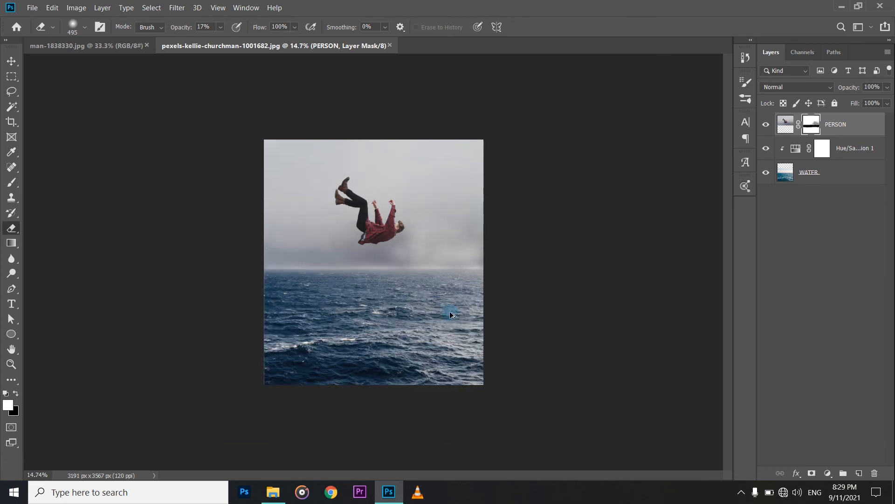
pyautogui.scroll(-1, 450, 312)
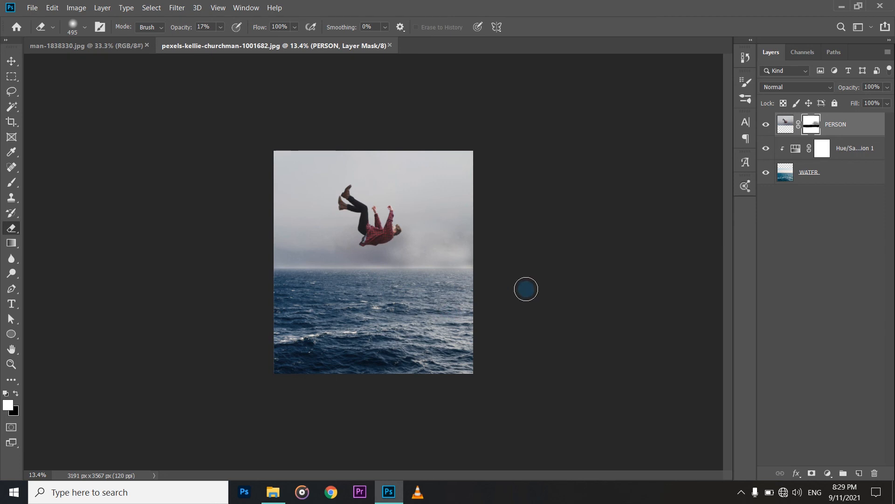
pyautogui.scroll(3, 487, 236)
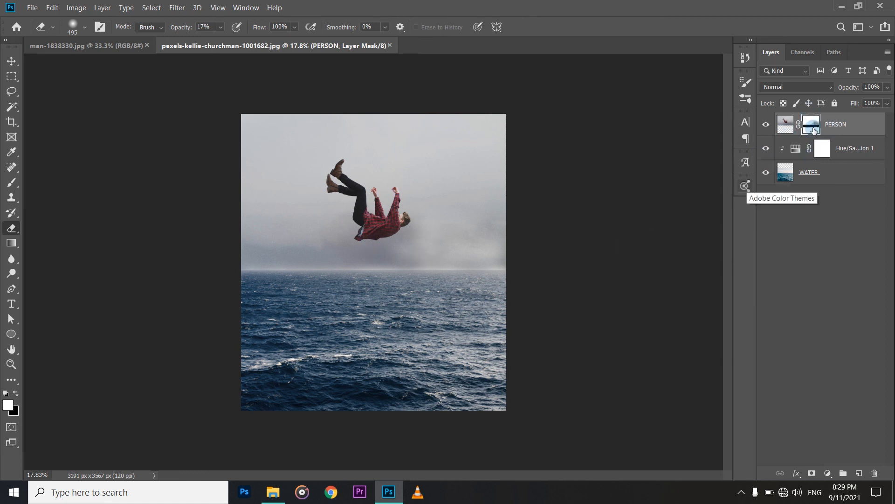
pyautogui.press('shift')
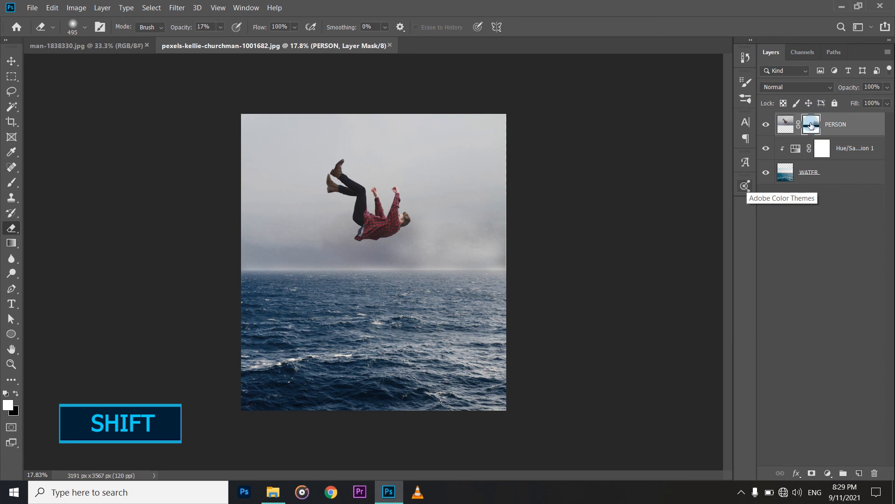
pyautogui.keyDown('shift'); pyautogui.click(812, 125); pyautogui.keyUp('shift')
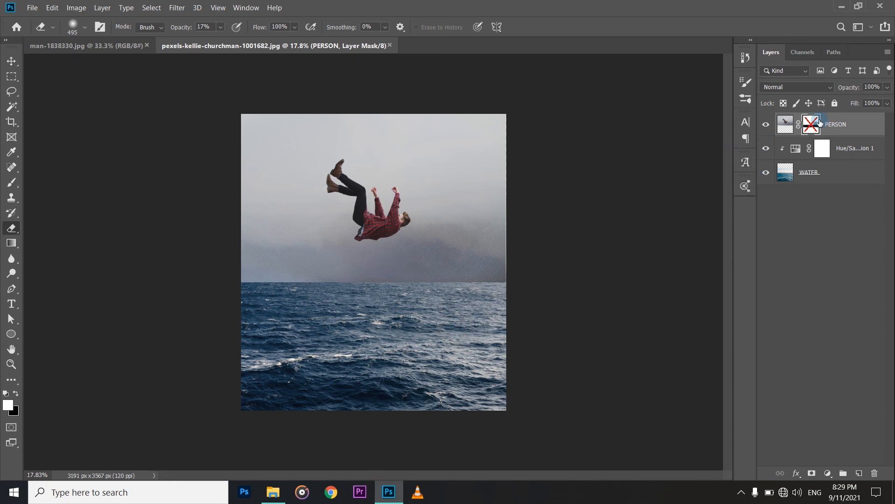
pyautogui.keyDown('shift'); pyautogui.click(811, 127); pyautogui.keyUp('shift')
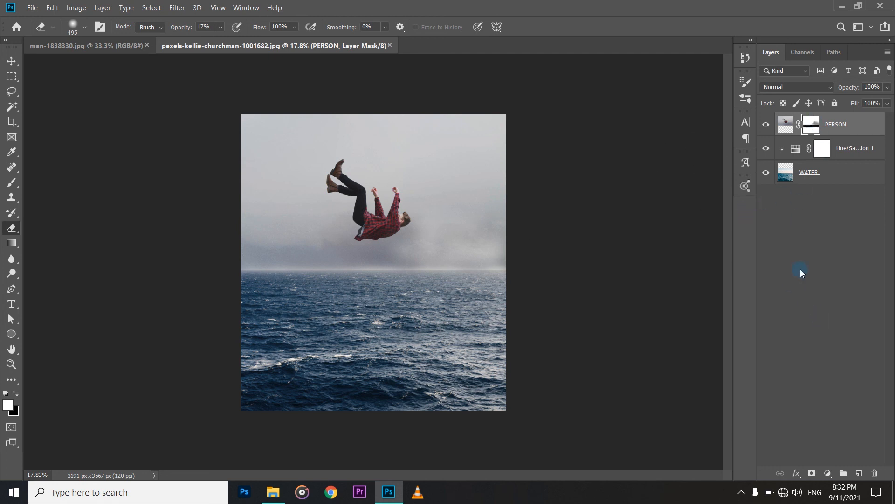
pyautogui.click(351, 206)
pyautogui.click(465, 195)
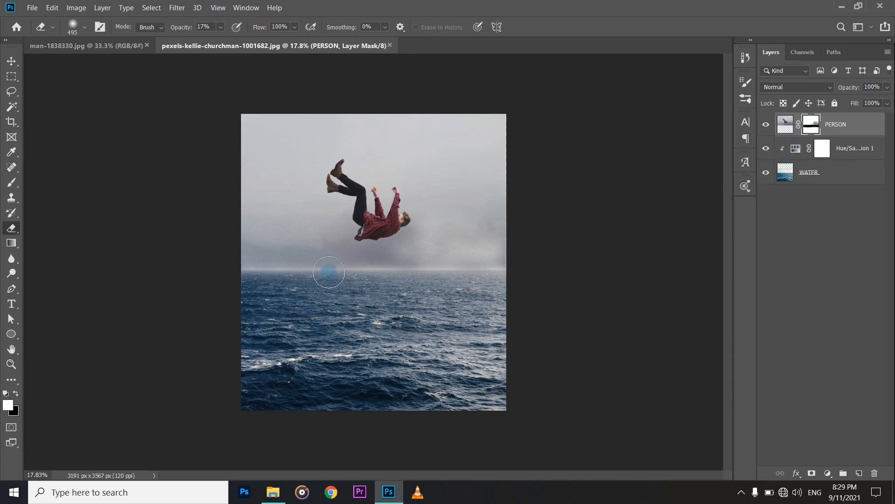
pyautogui.click(446, 298)
pyautogui.click(813, 134)
pyautogui.click(428, 317)
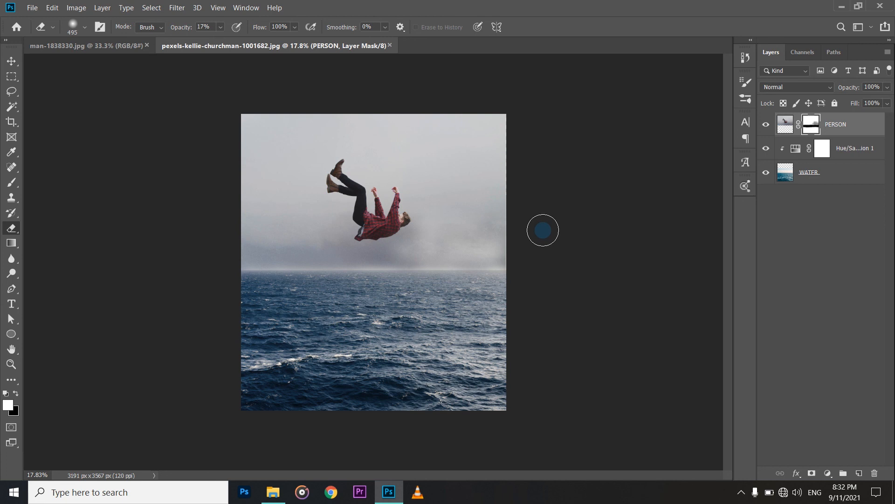
pyautogui.press('x')
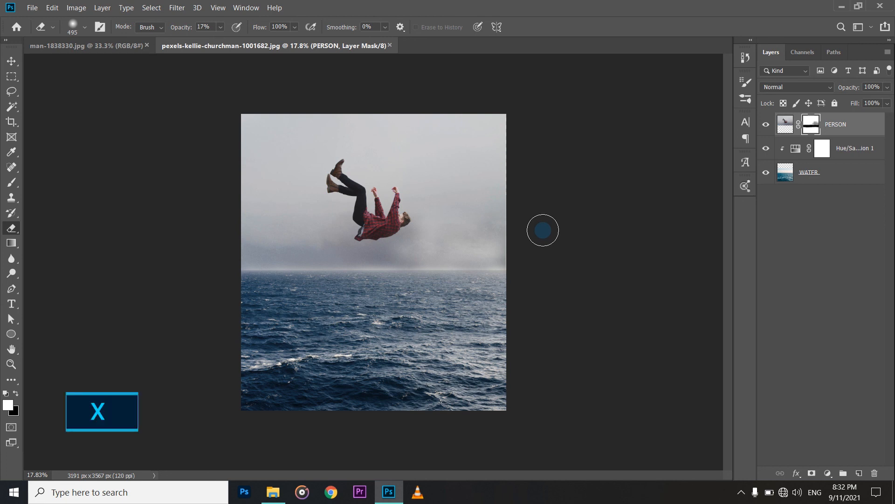